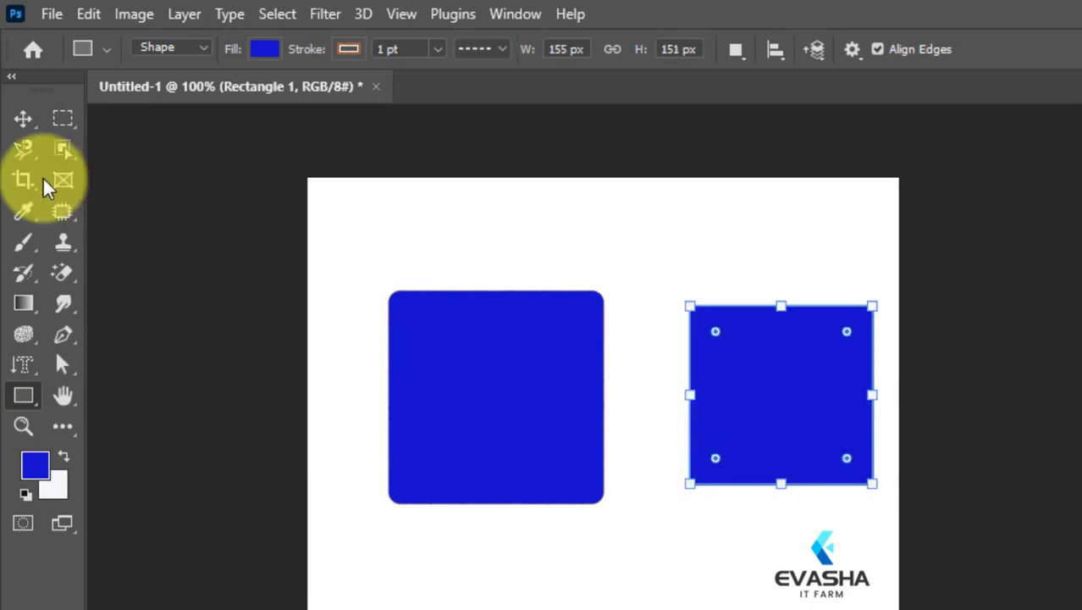
Deselect the plain blue rectangle and activate the Rectangle tool.
click(23, 119)
click(744, 543)
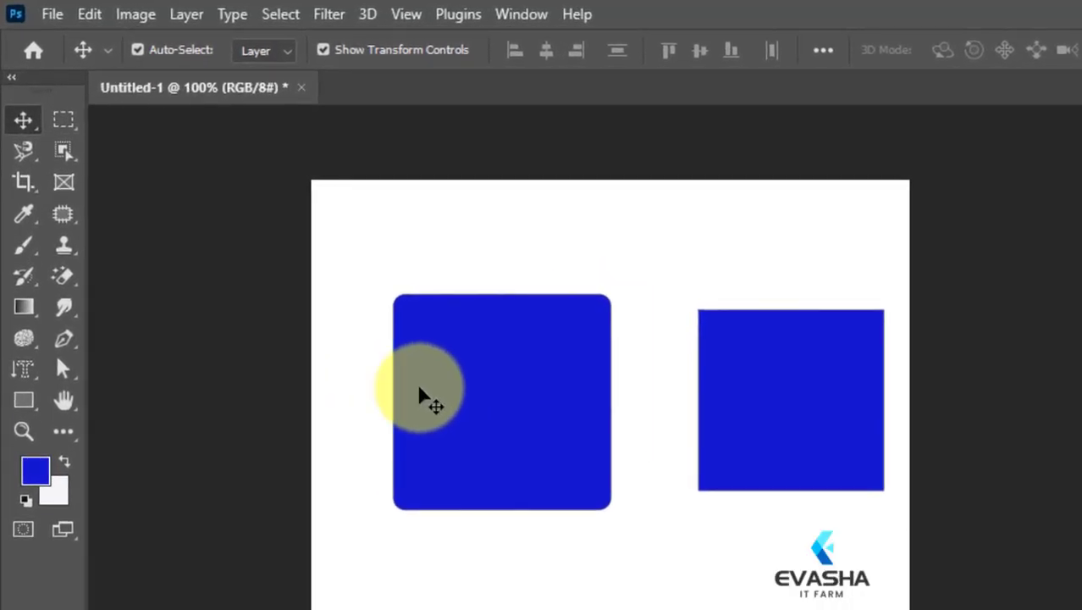
click(25, 403)
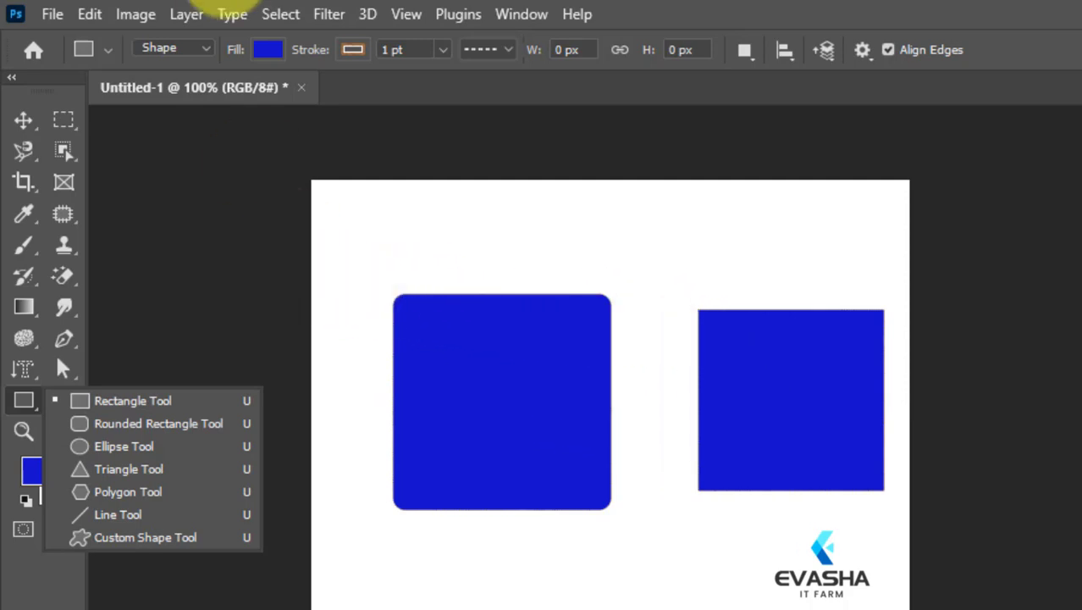
click(262, 50)
click(125, 174)
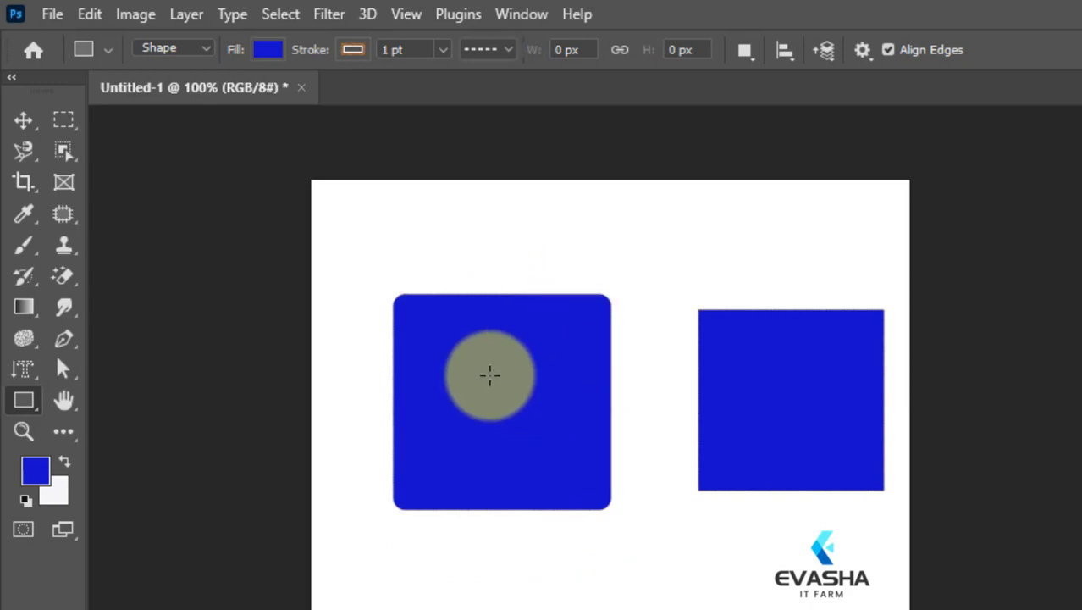
click(490, 375)
click(957, 213)
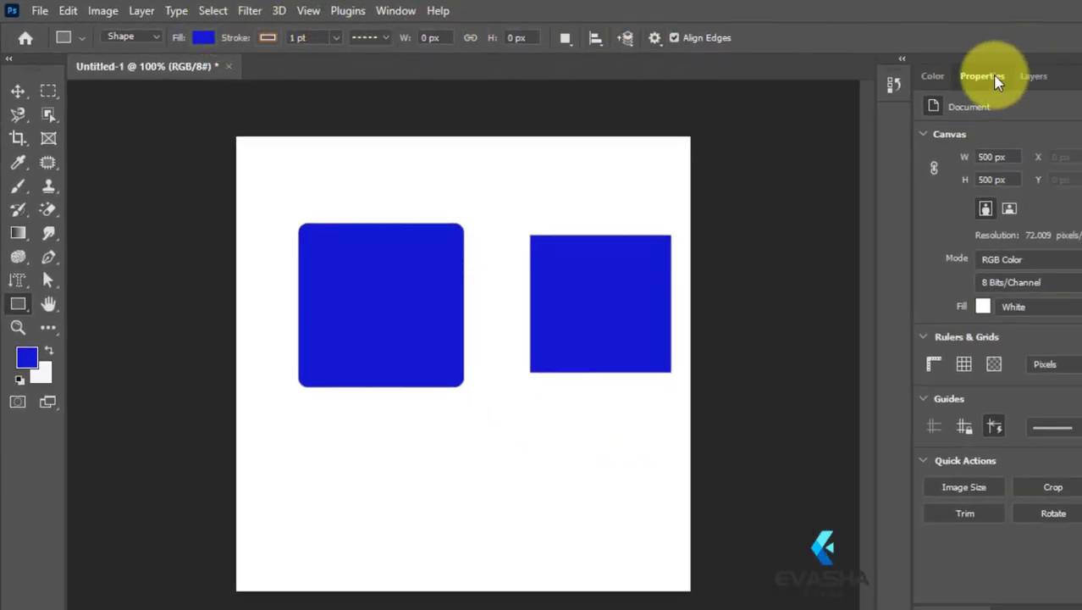
click(1035, 76)
click(983, 77)
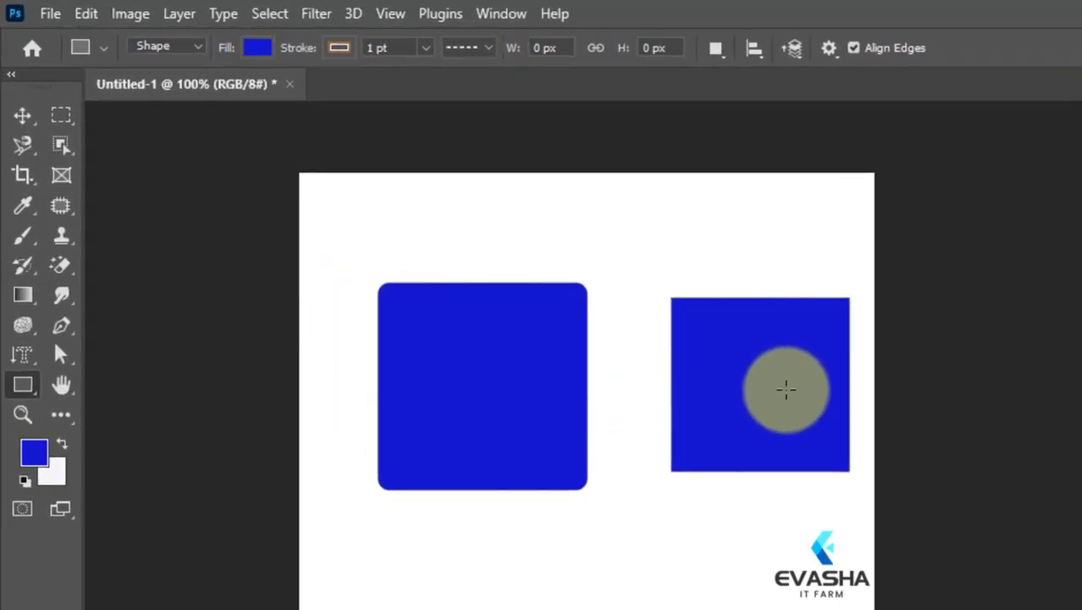
Delete the rounded blue square and the plain blue rectangle, leaving only the white background.
click(60, 115)
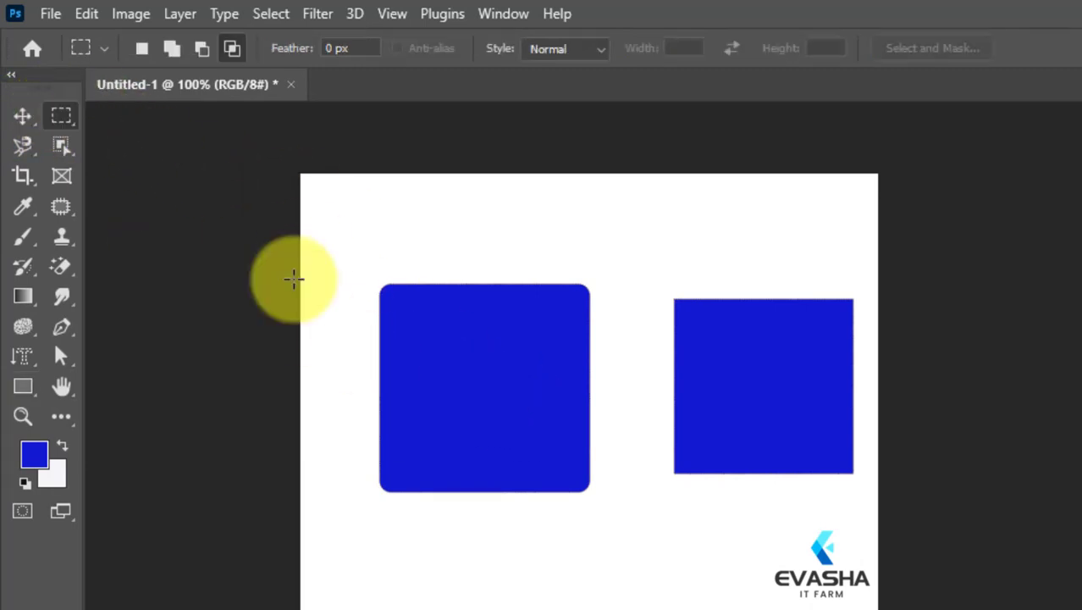
click(22, 119)
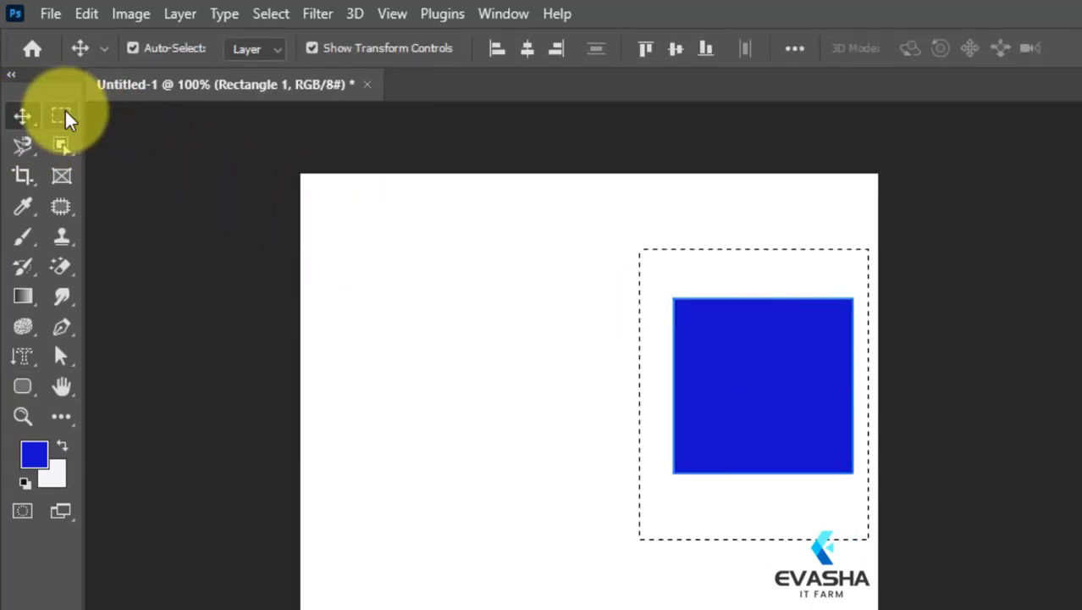
click(62, 115)
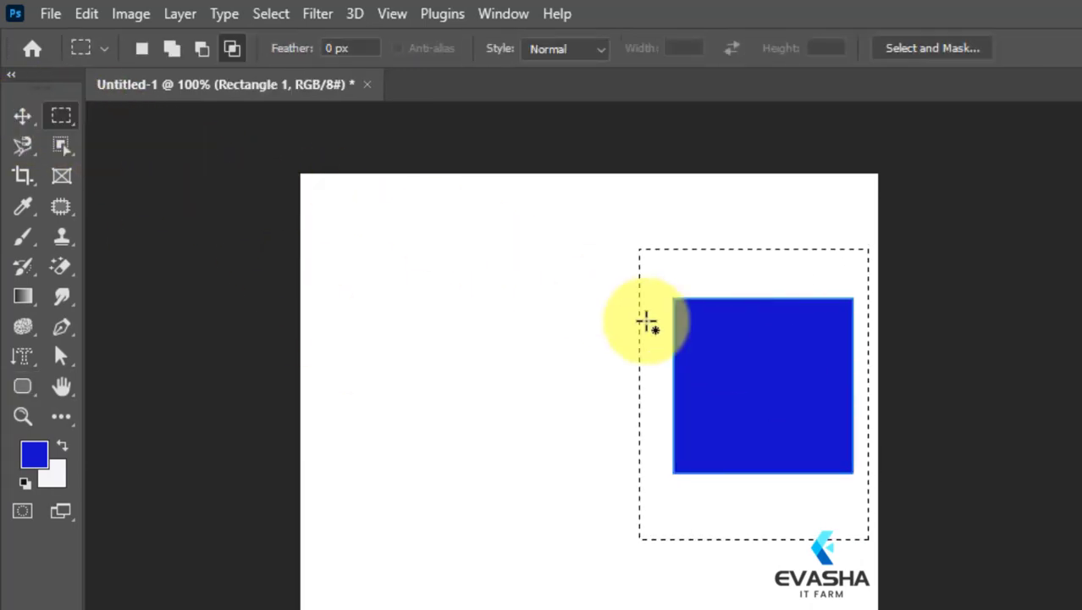
key(ctrl+d)
key(Delete)
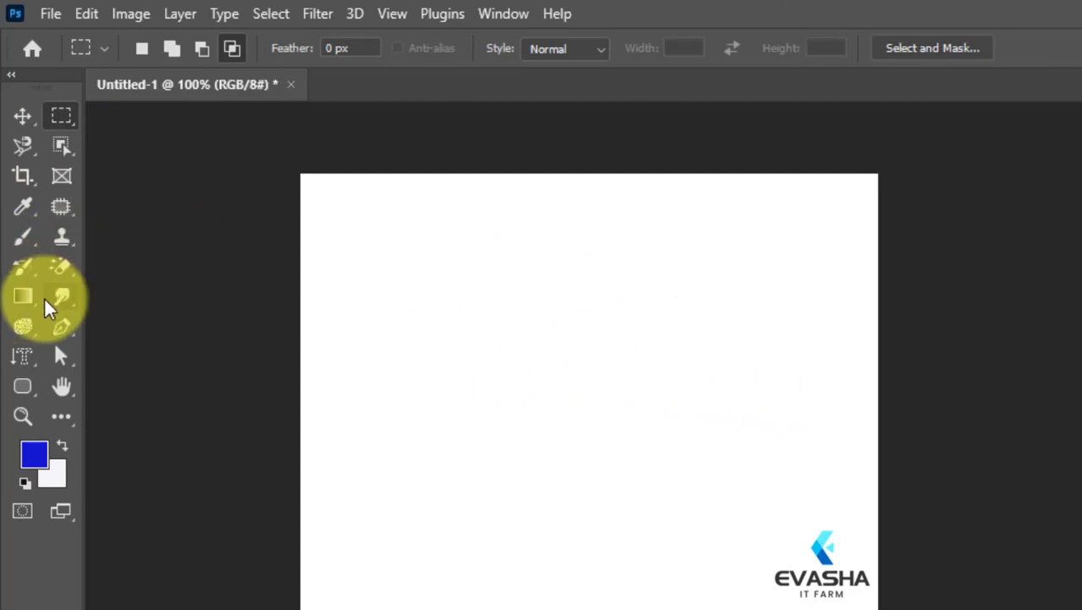
Create a 100 × 100 px rounded rectangle with 50 px top-left and bottom-right radii and 10 px for the other corners.
click(20, 388)
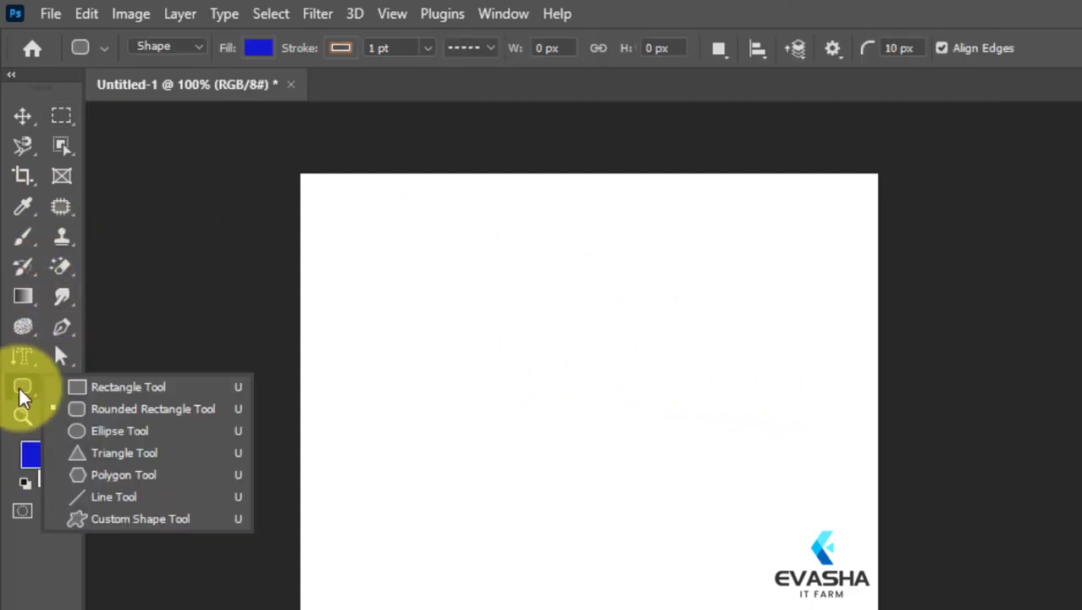
click(120, 403)
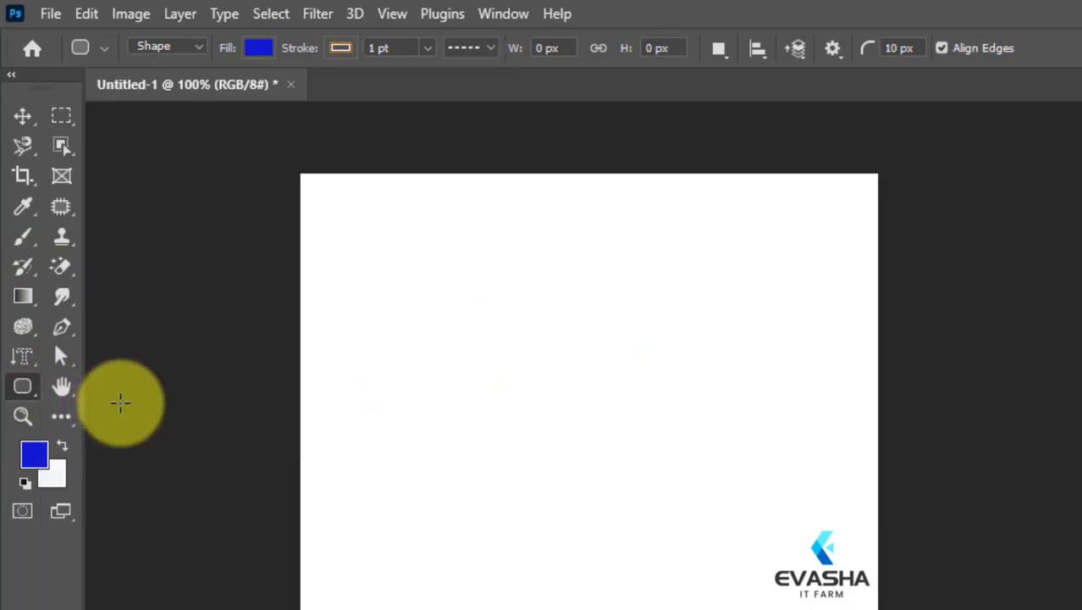
click(604, 268)
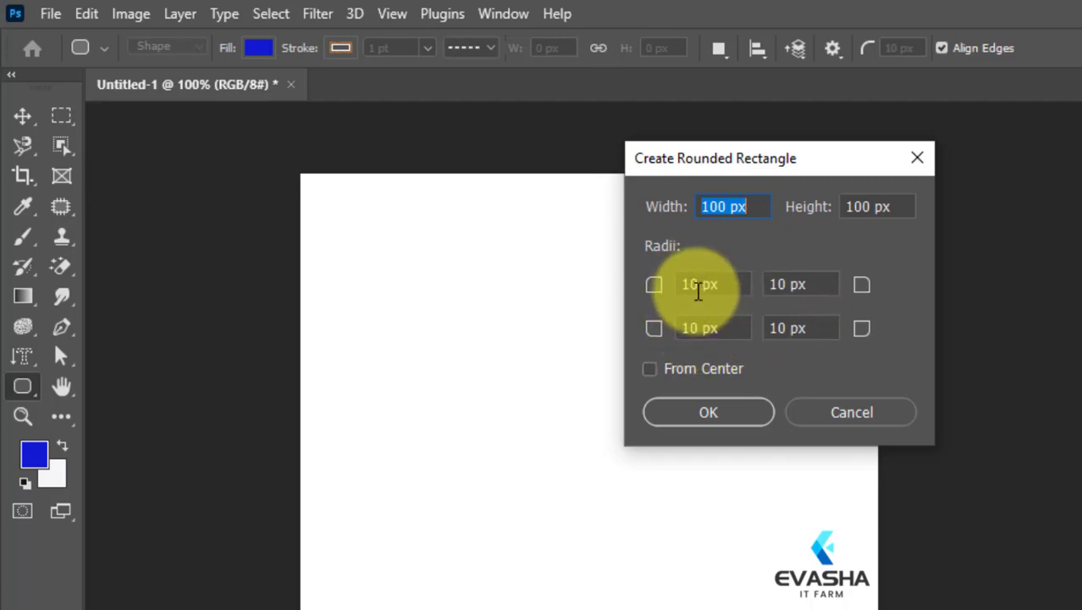
drag(698, 284, 660, 284)
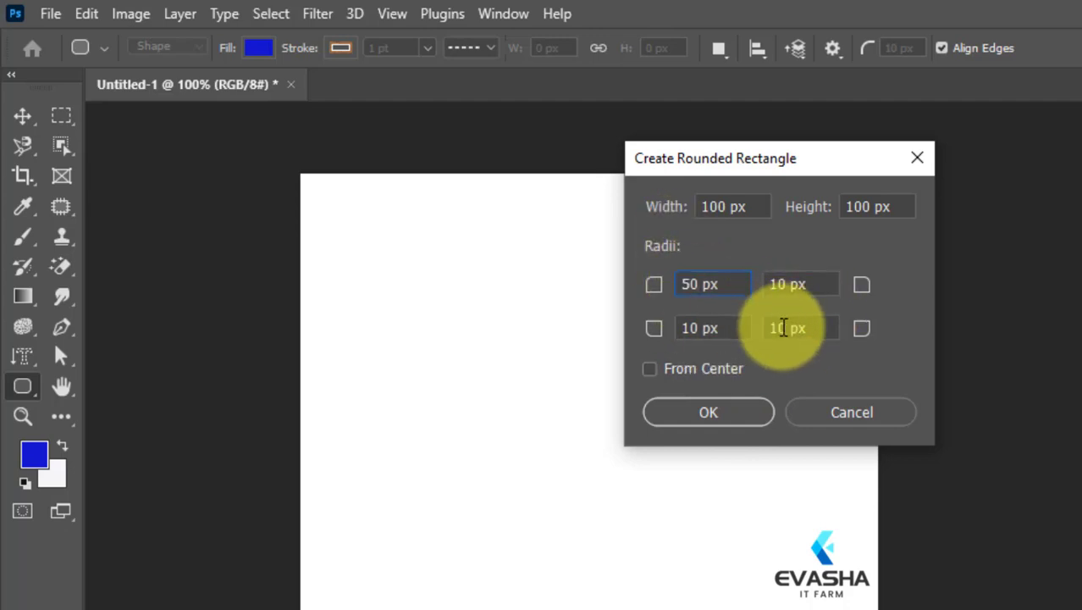
drag(788, 329, 768, 329)
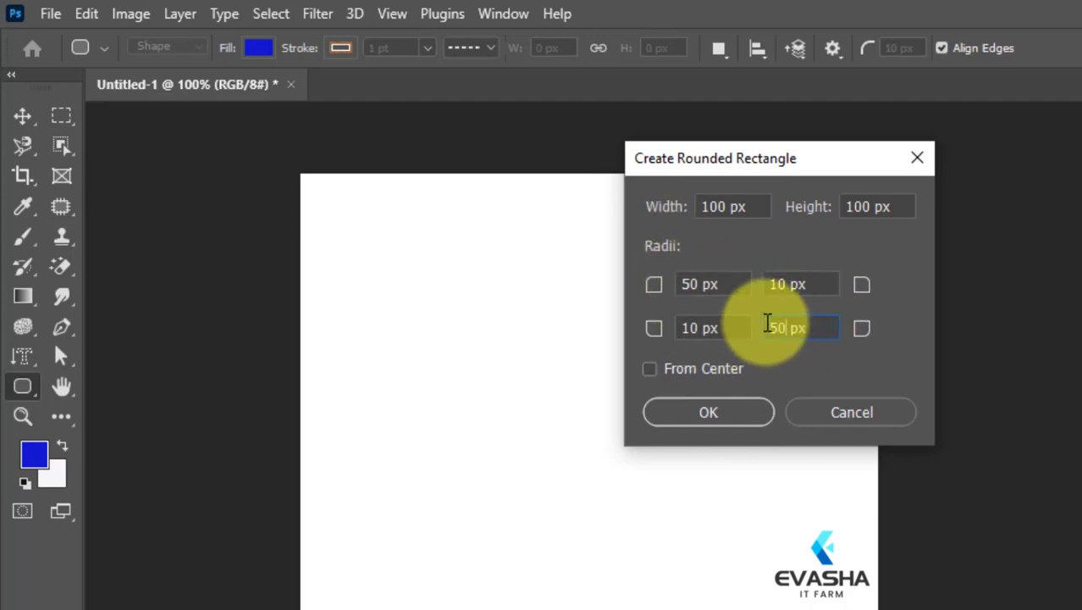
click(725, 415)
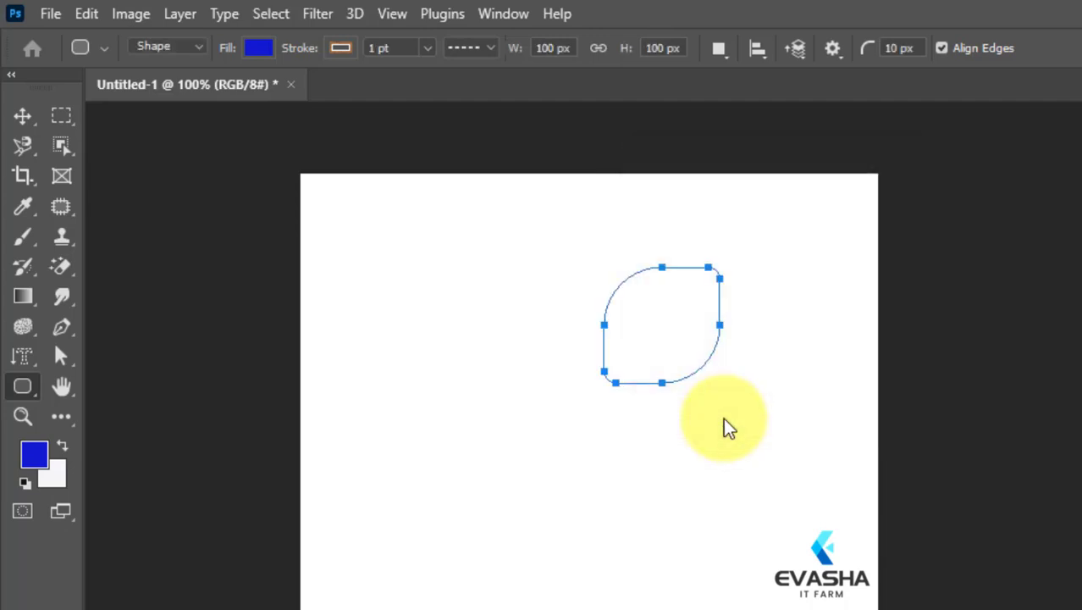
click(22, 115)
click(603, 461)
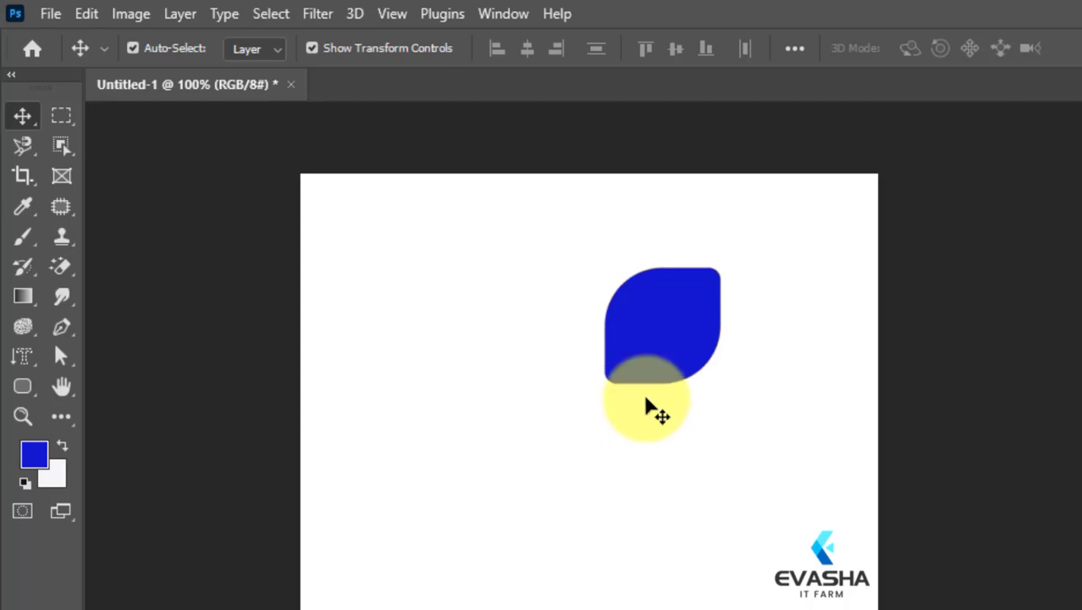
Add a second 100 × 100 px rounded rectangle with the same corner radii, overlapping the first one.
click(23, 388)
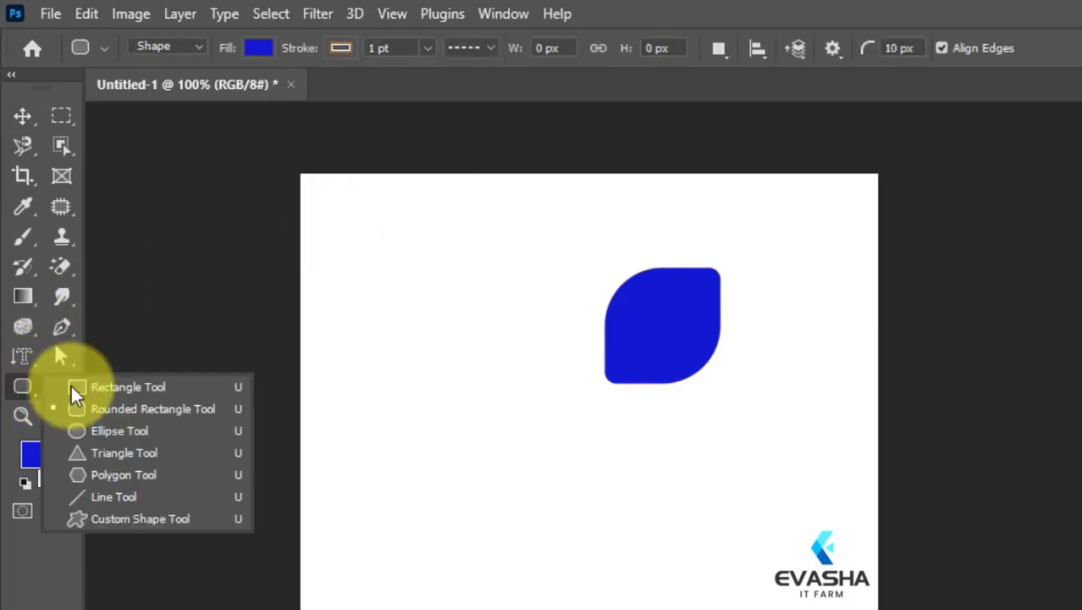
click(99, 409)
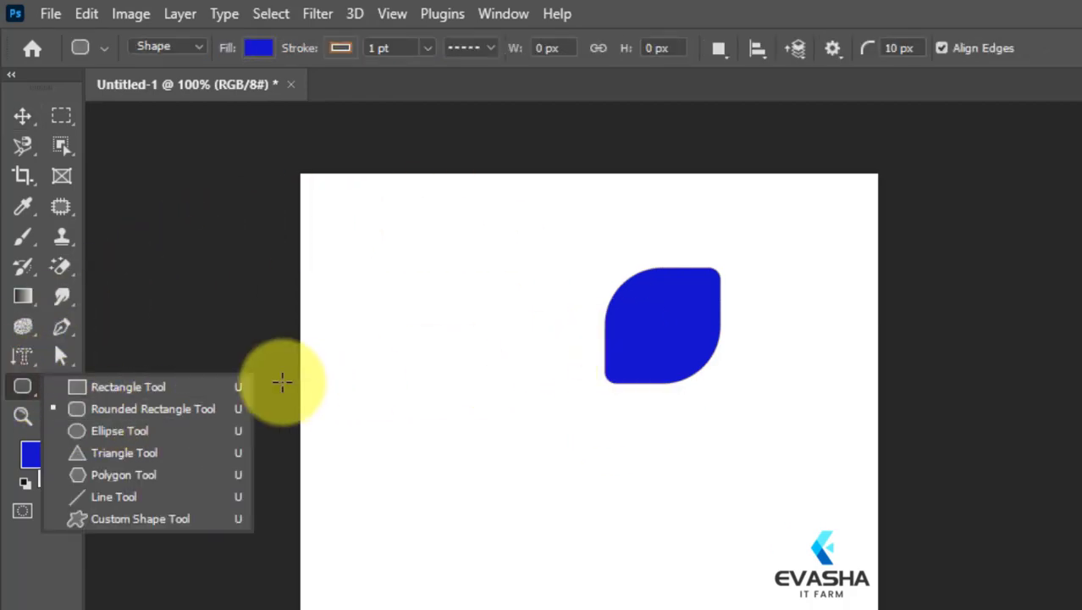
click(197, 409)
click(667, 317)
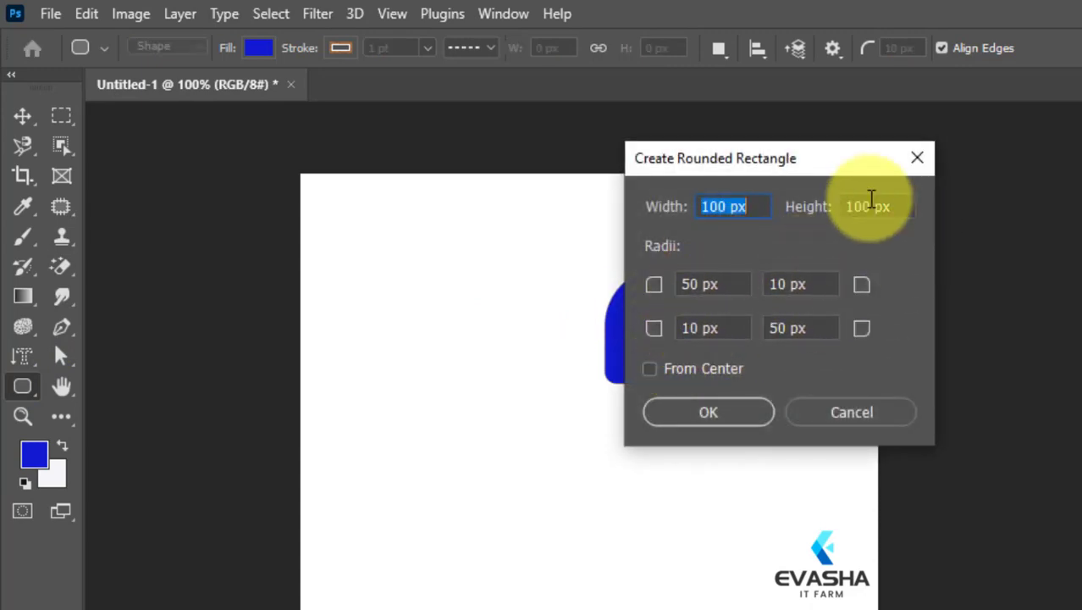
click(736, 410)
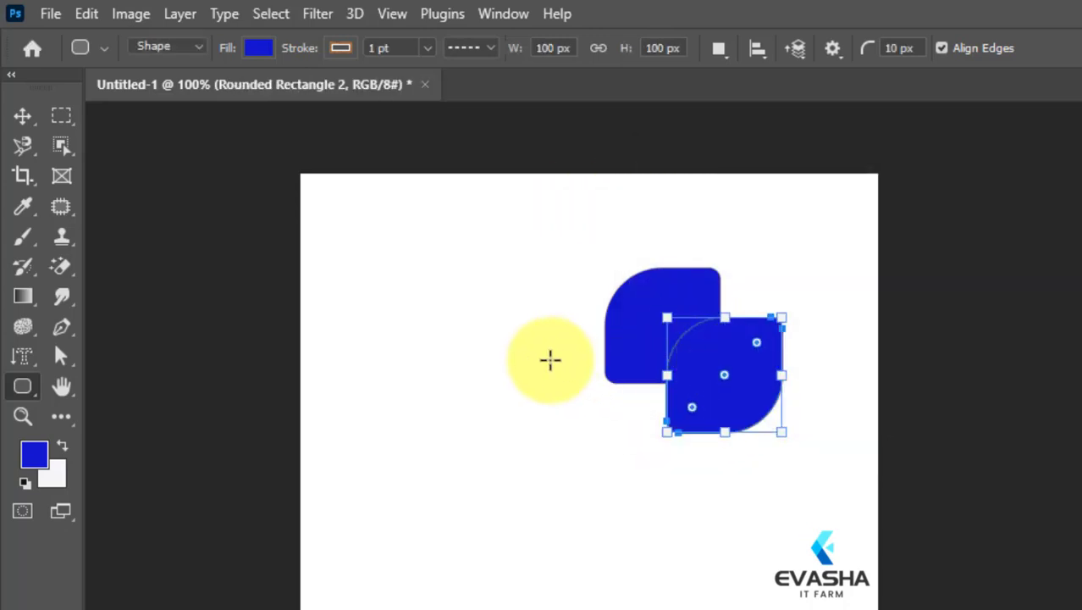
Delete both overlapping rounded rectangles from the canvas.
key(Delete)
key(Delete)
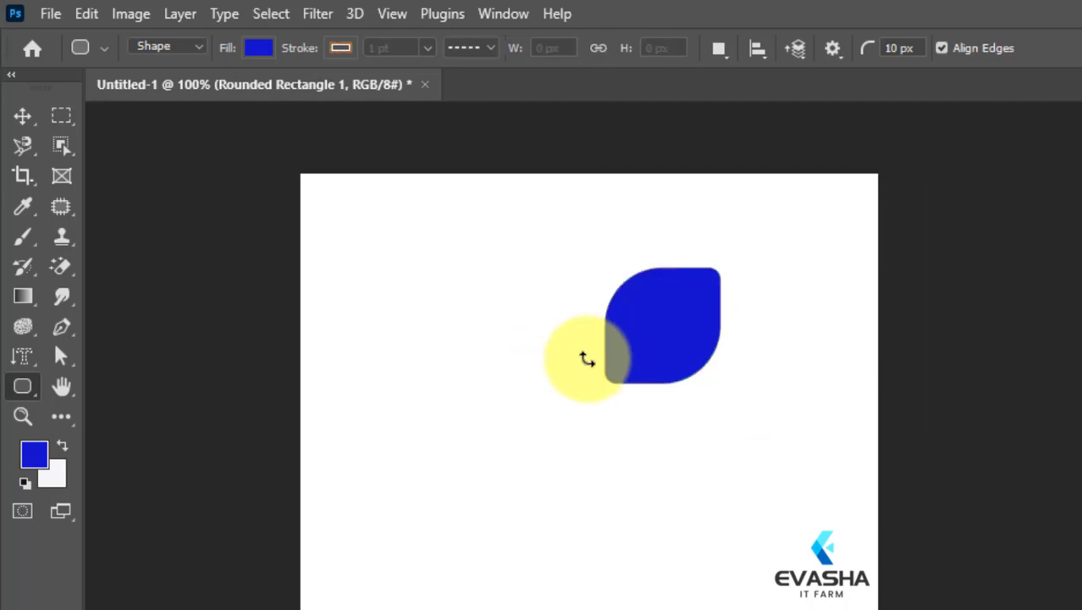
key(Delete)
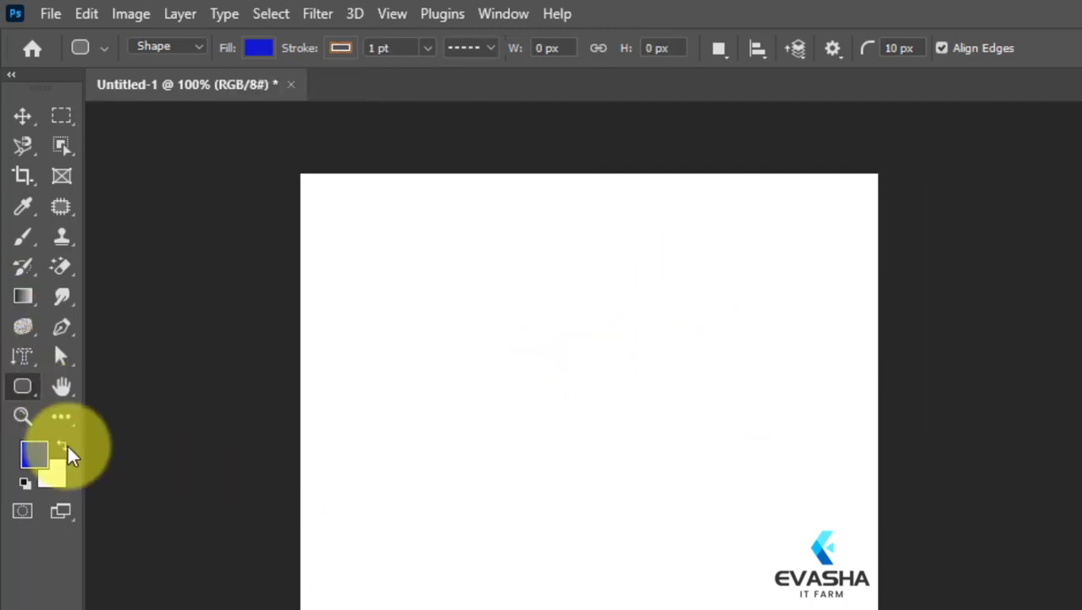
Draw a blue circle about 114 px wide with the Ellipse tool in the canvas's upper-left area and delete it.
right_click(33, 387)
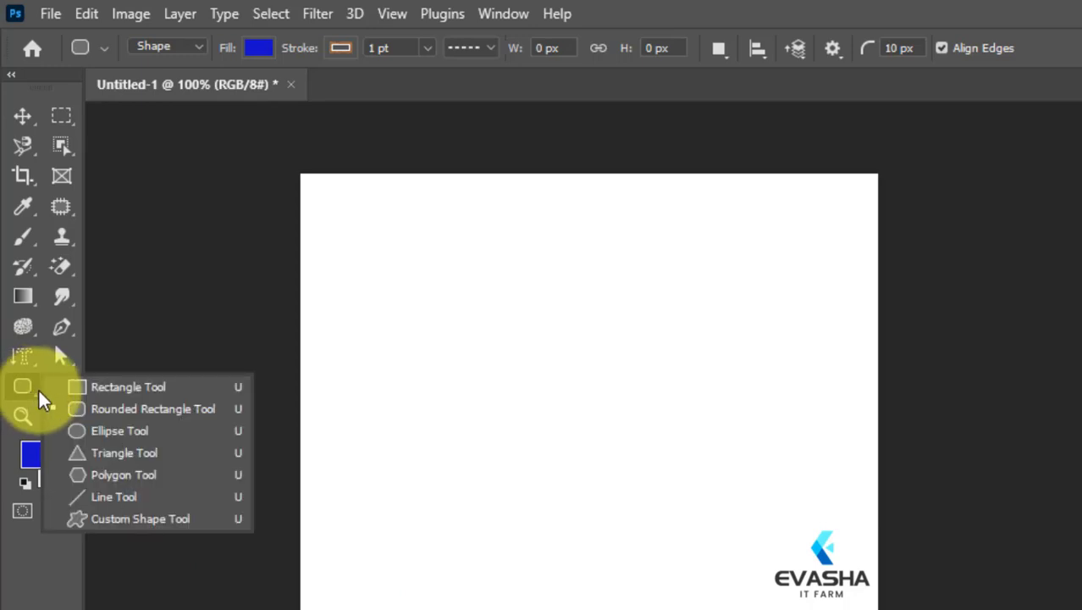
click(82, 431)
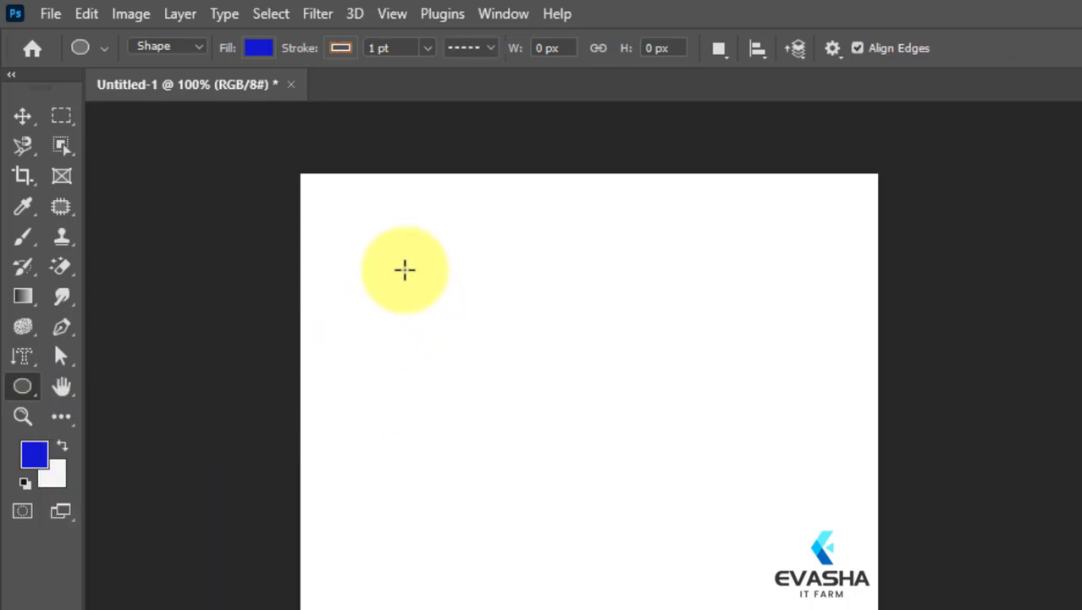
drag(402, 267, 533, 397)
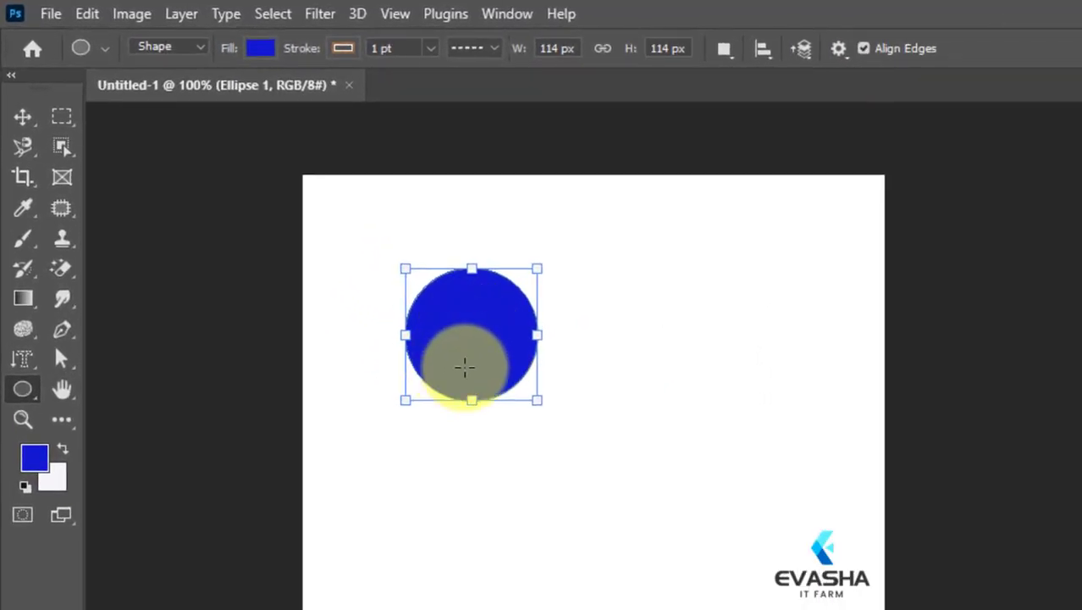
key(Delete)
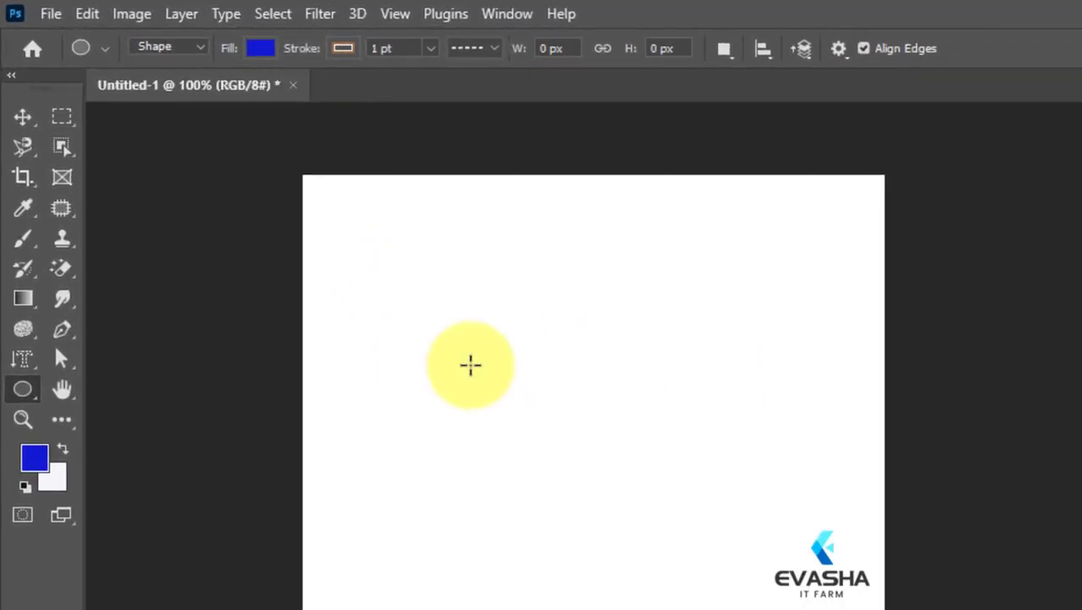
Draw a blue rectangle about 332 × 112 px across the upper part of the canvas.
right_click(25, 385)
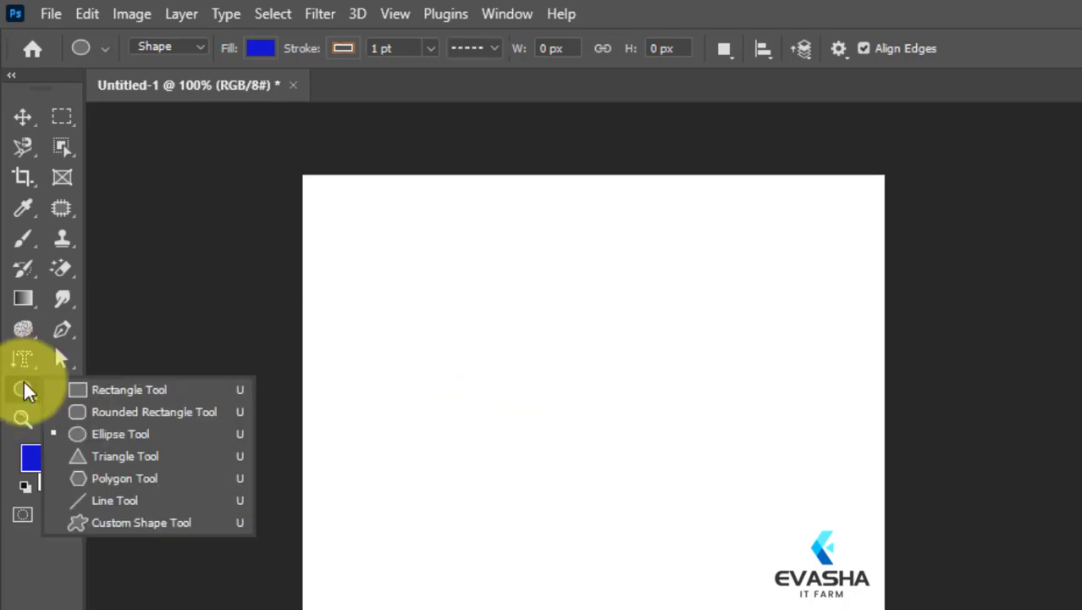
click(103, 390)
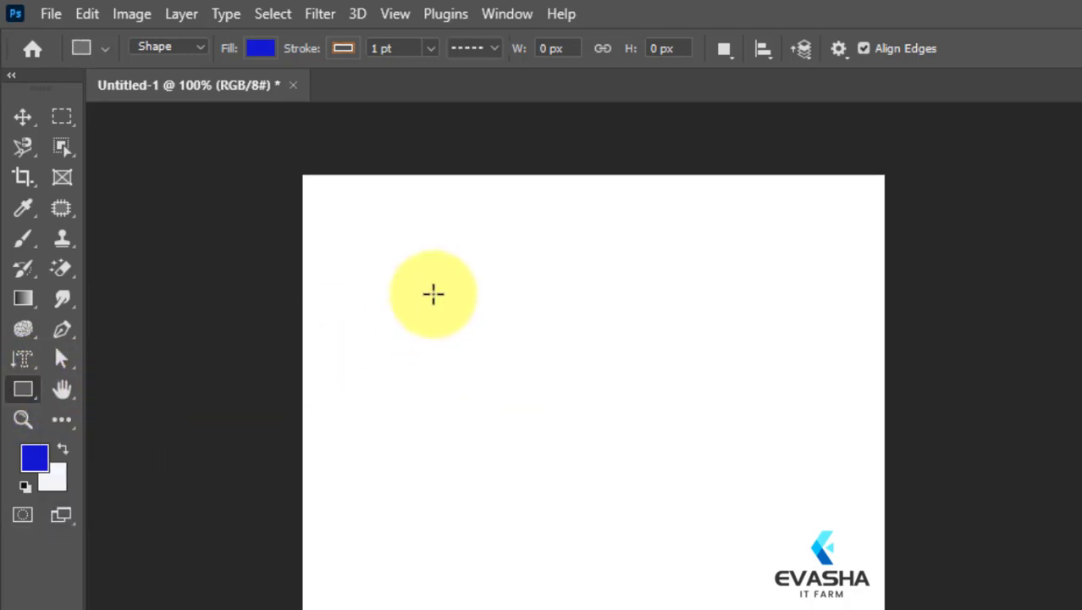
drag(433, 294, 818, 424)
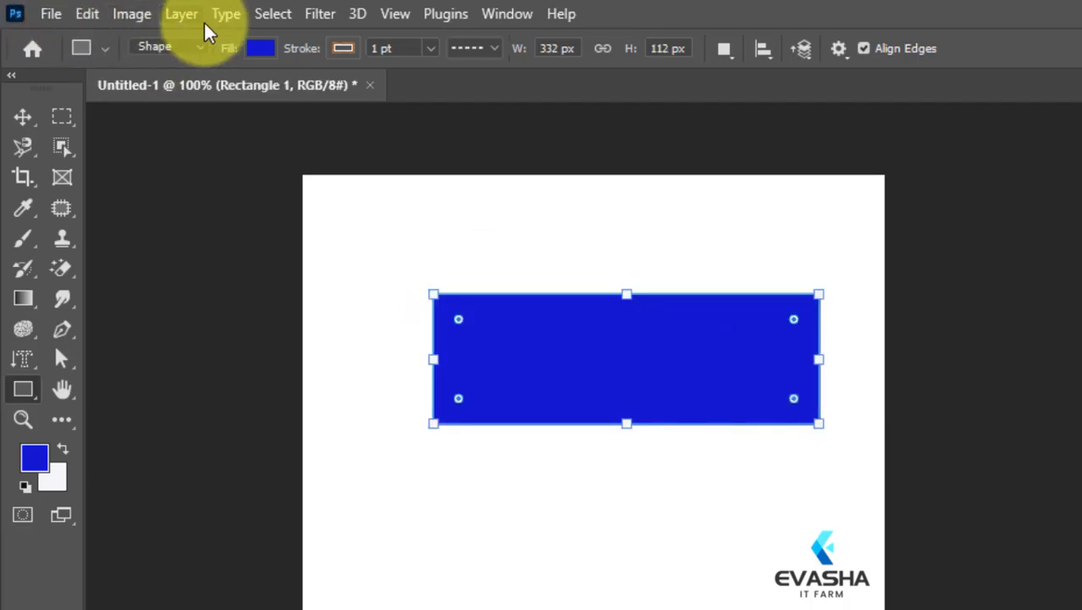
Set the rectangle's fill to the recently used dark green, #294322.
click(252, 48)
click(303, 172)
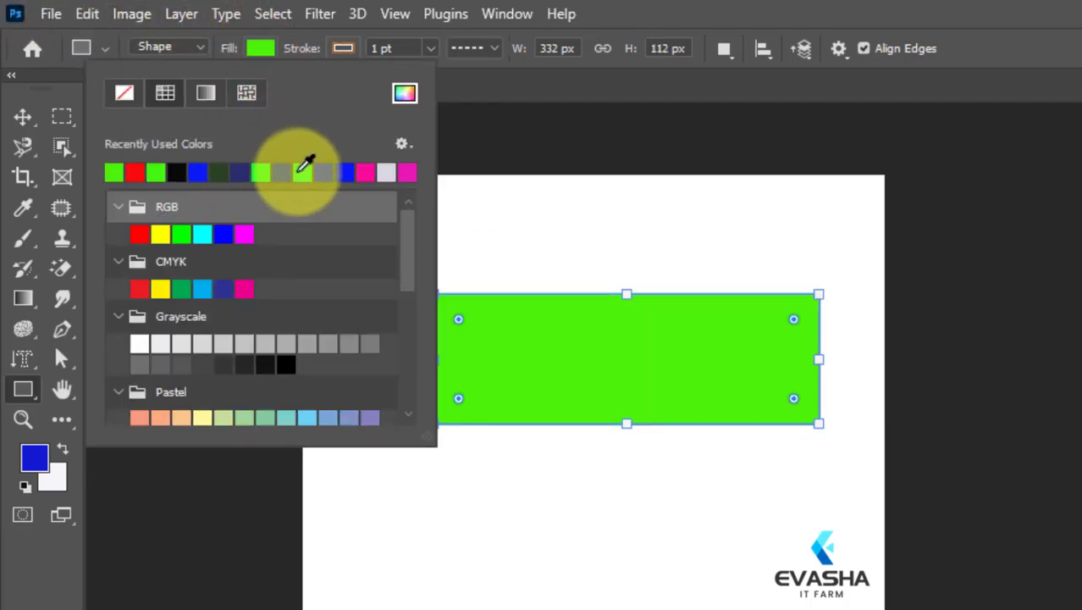
click(226, 172)
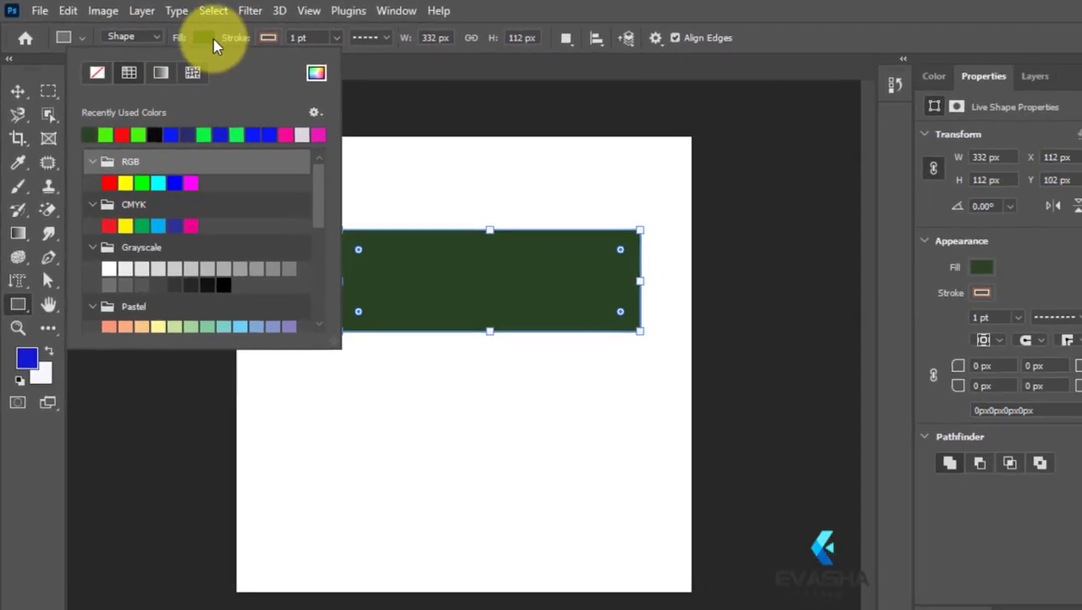
click(336, 49)
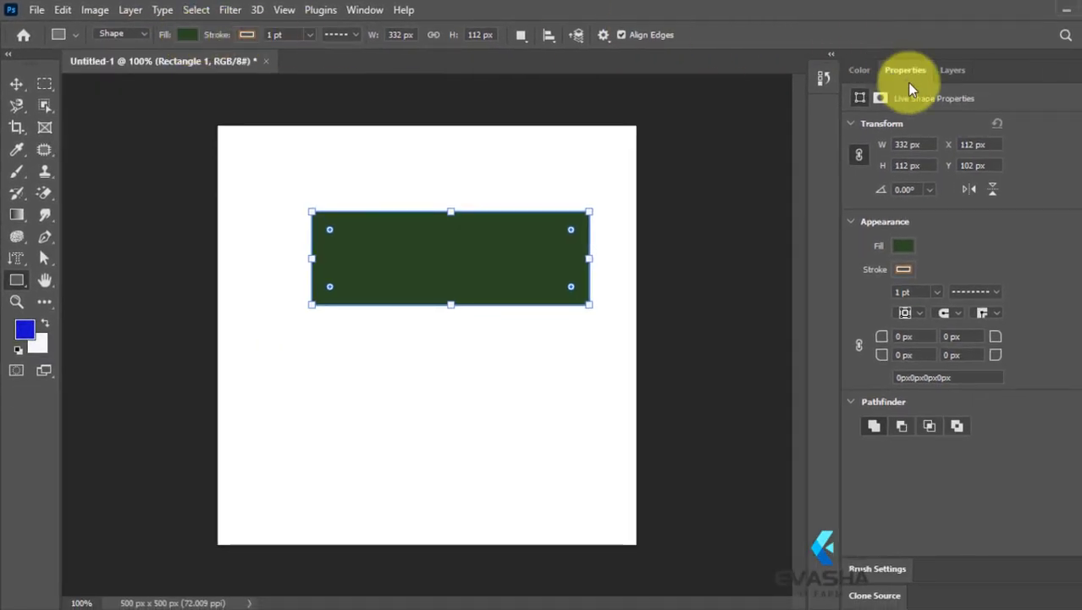
Change the rectangle's fill to green #196f29 from its layer's colour thumbnail.
click(937, 73)
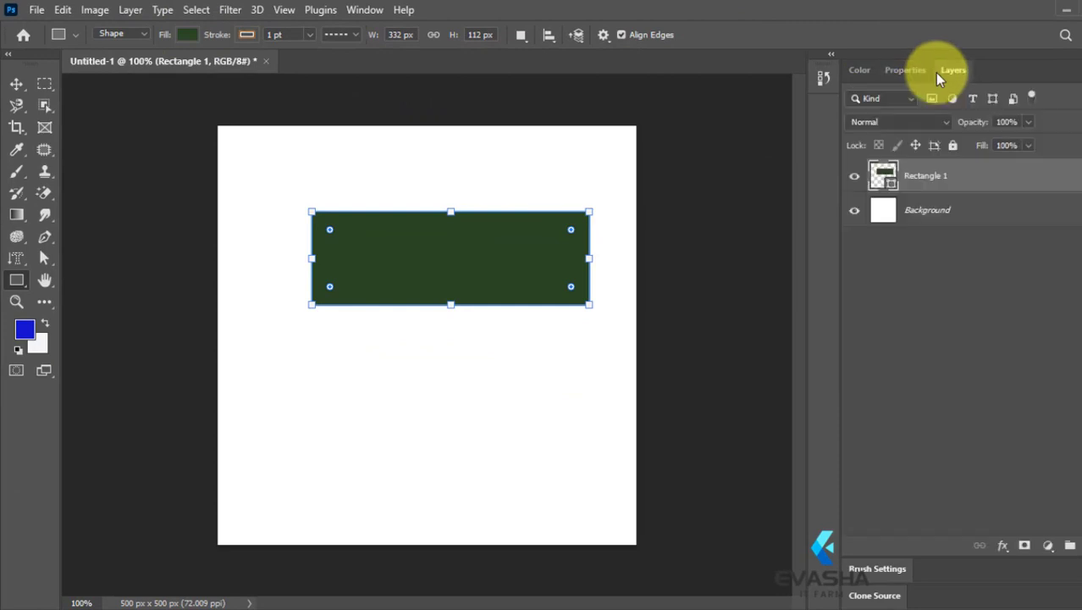
double_click(878, 185)
click(704, 161)
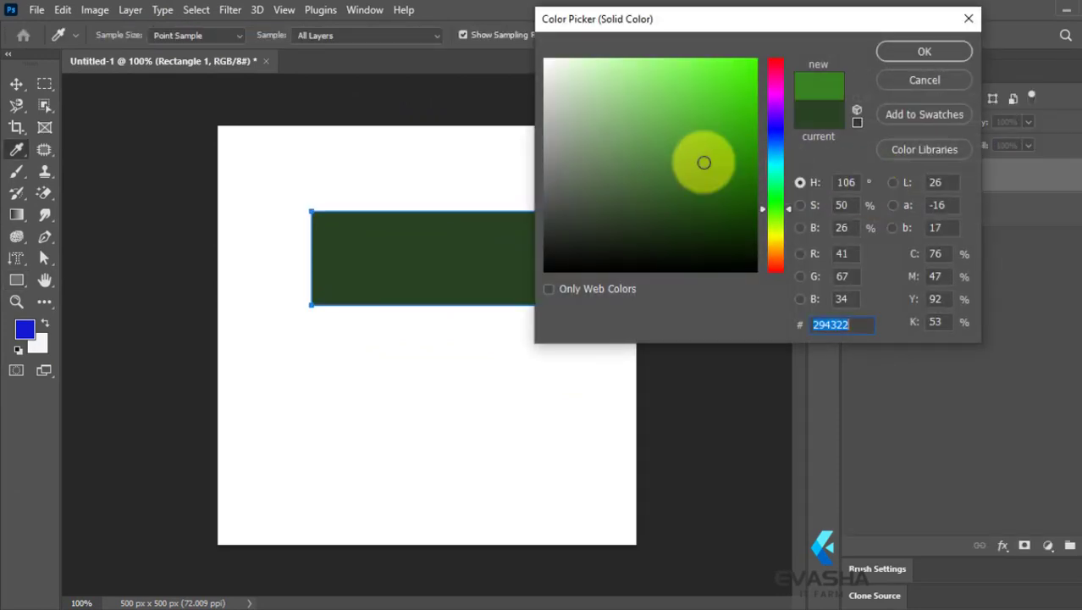
click(681, 169)
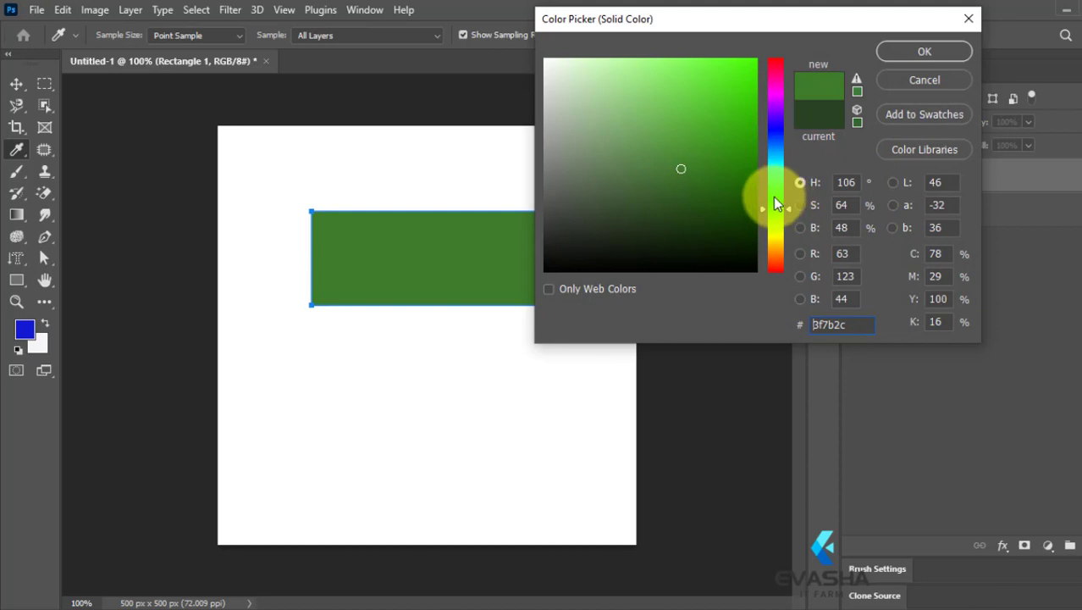
drag(774, 202, 776, 195)
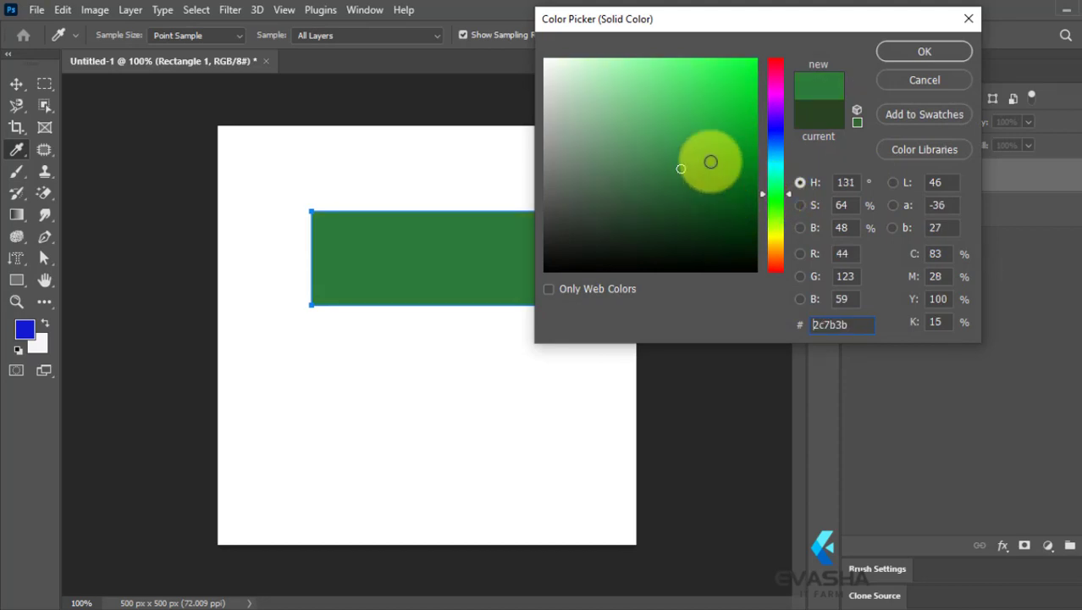
click(689, 194)
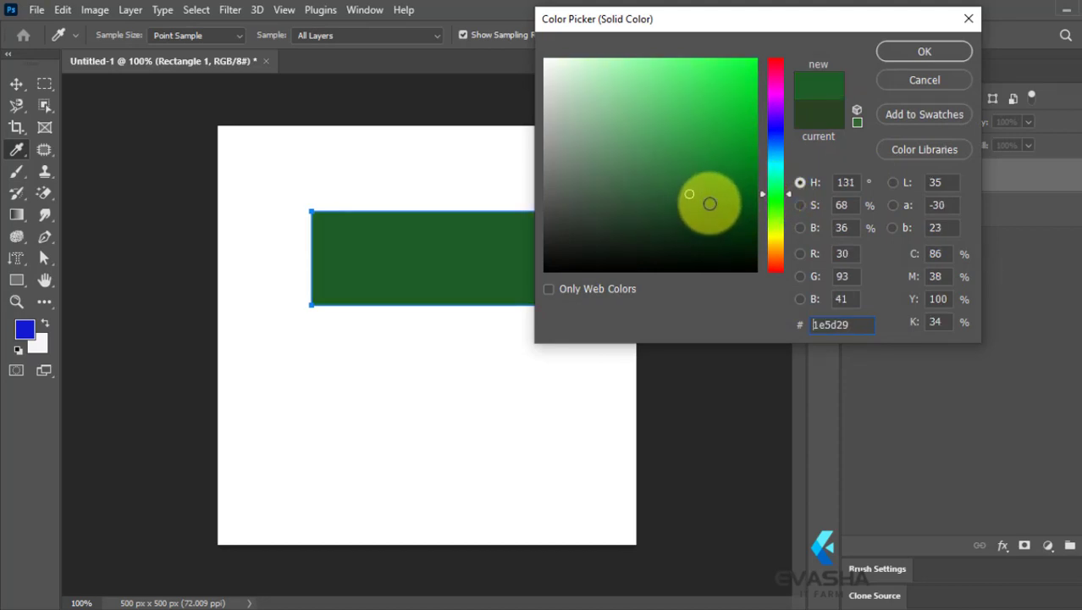
drag(710, 218, 710, 179)
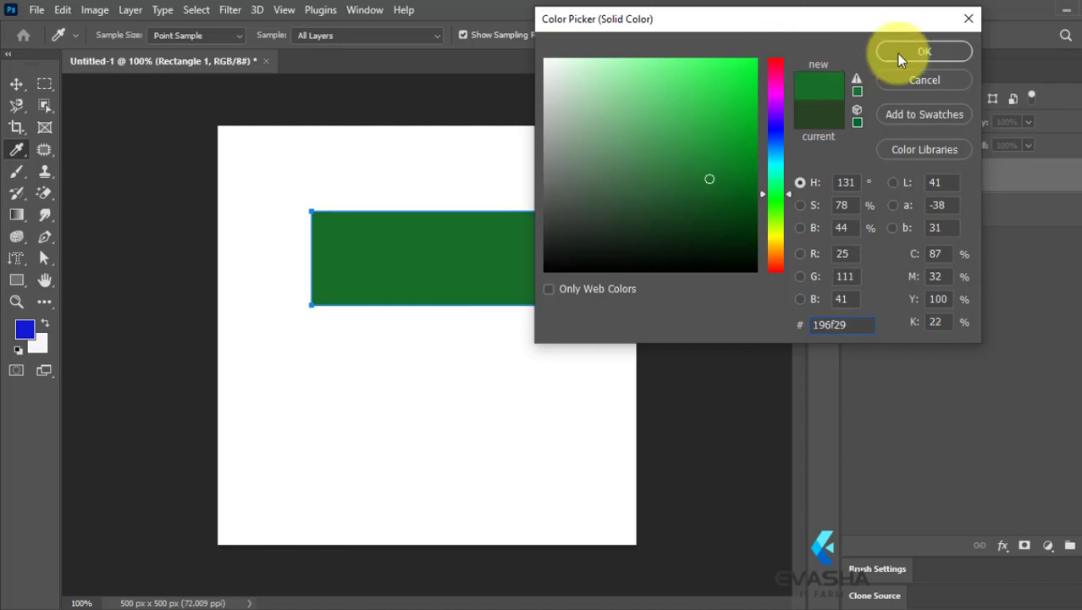
click(921, 51)
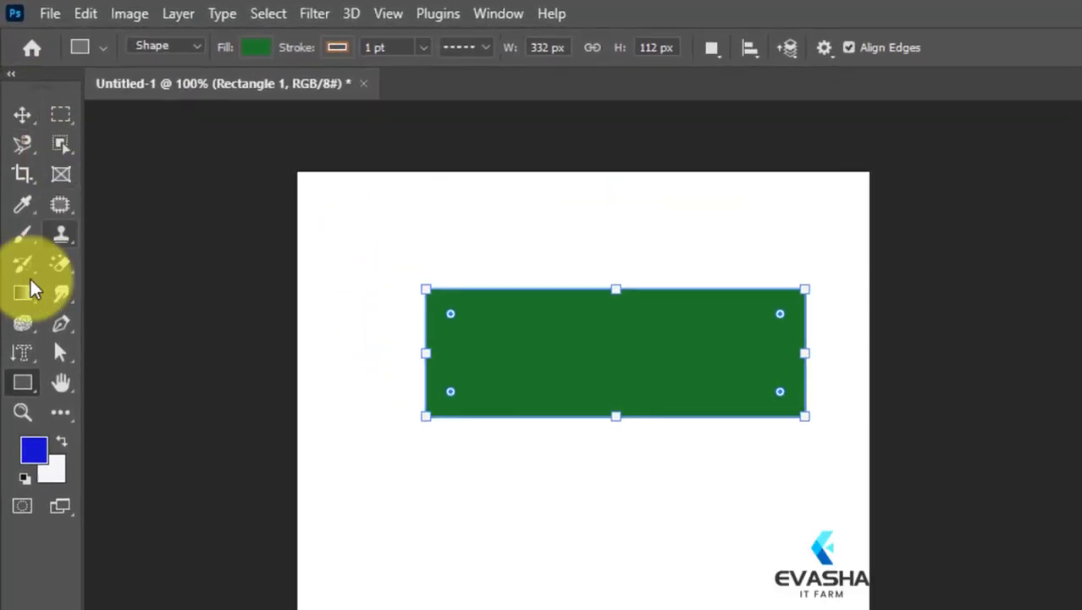
Draw a blue circle about 81 px wide with the Ellipse tool in the canvas's upper-left area.
right_click(22, 332)
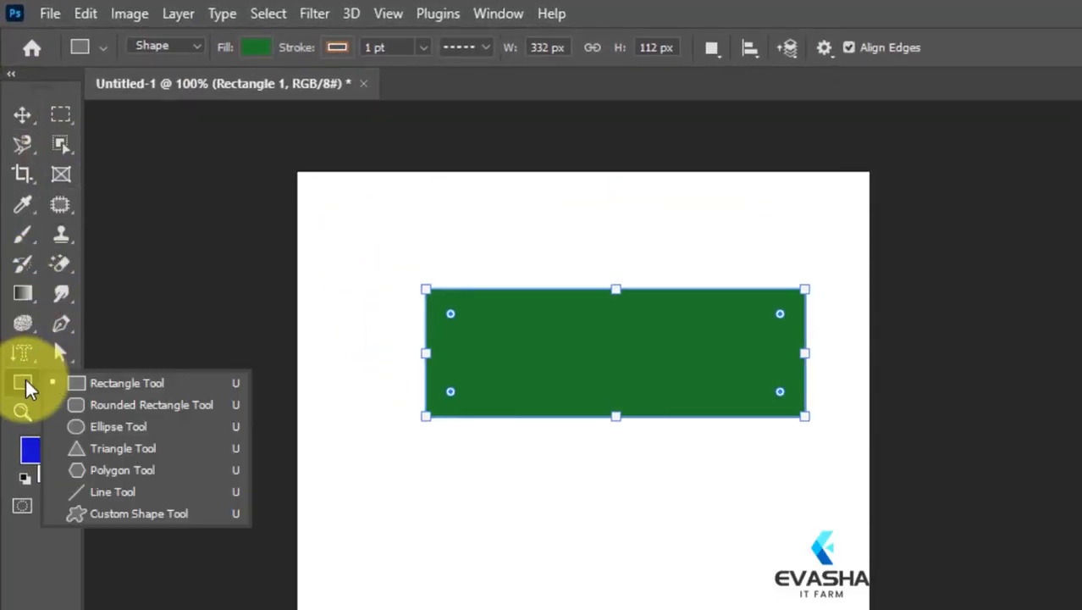
click(102, 426)
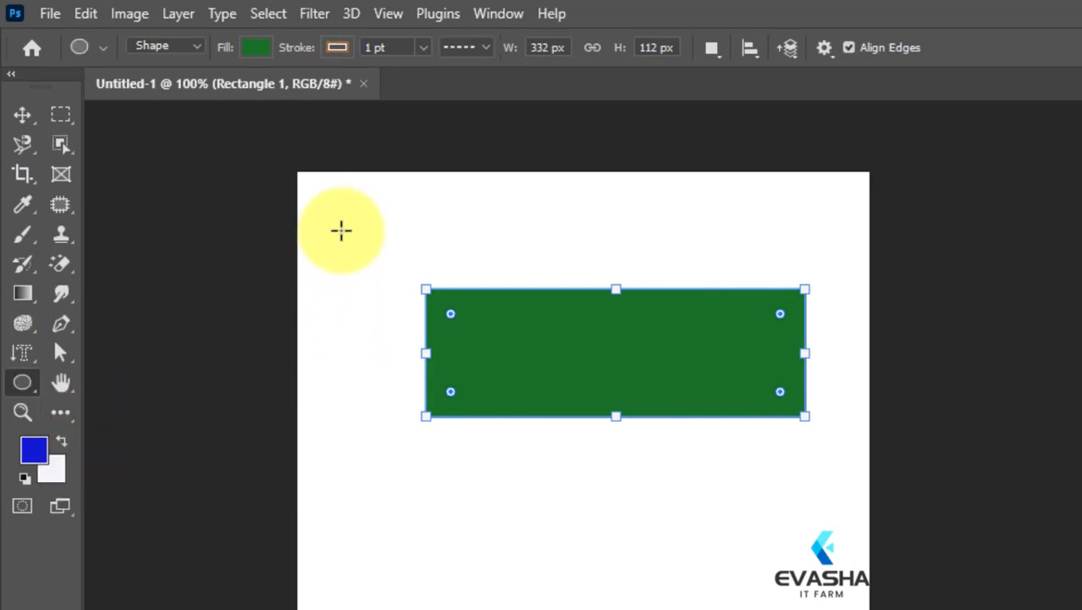
drag(342, 231, 419, 333)
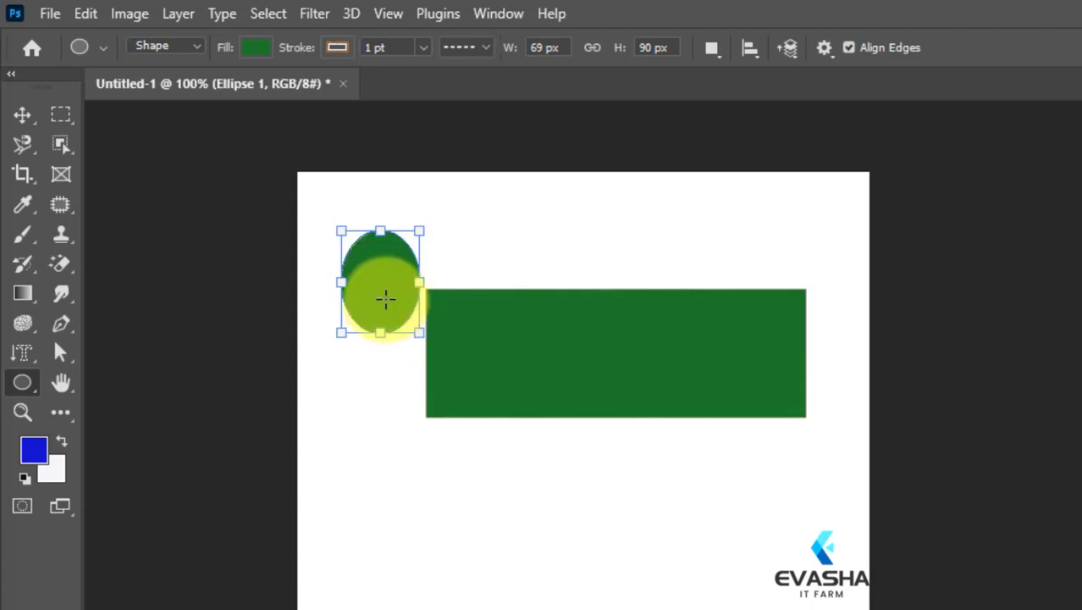
key(ctrl+z)
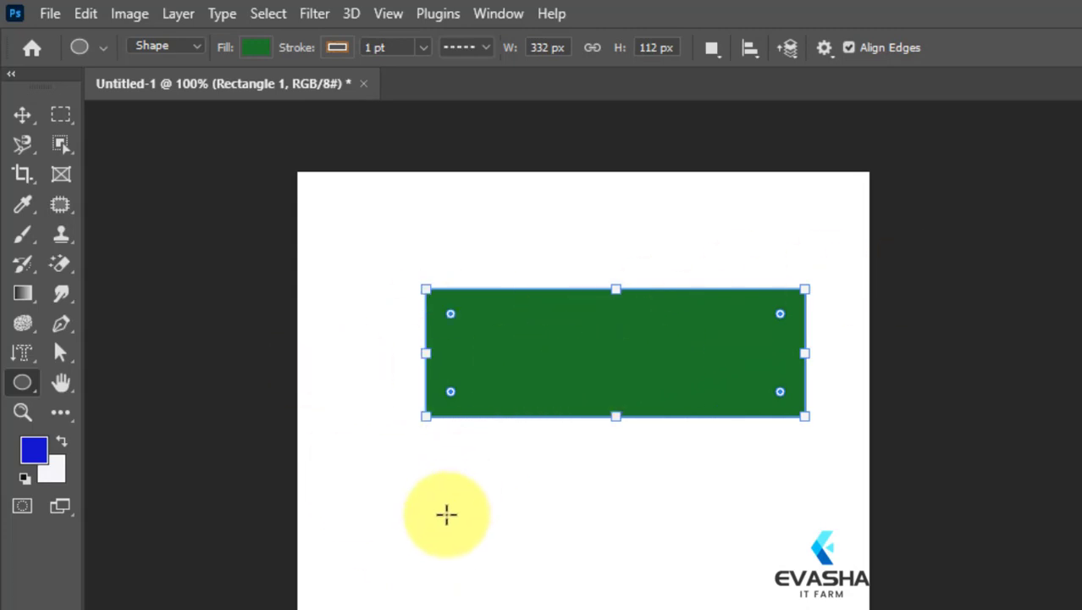
drag(446, 514, 484, 539)
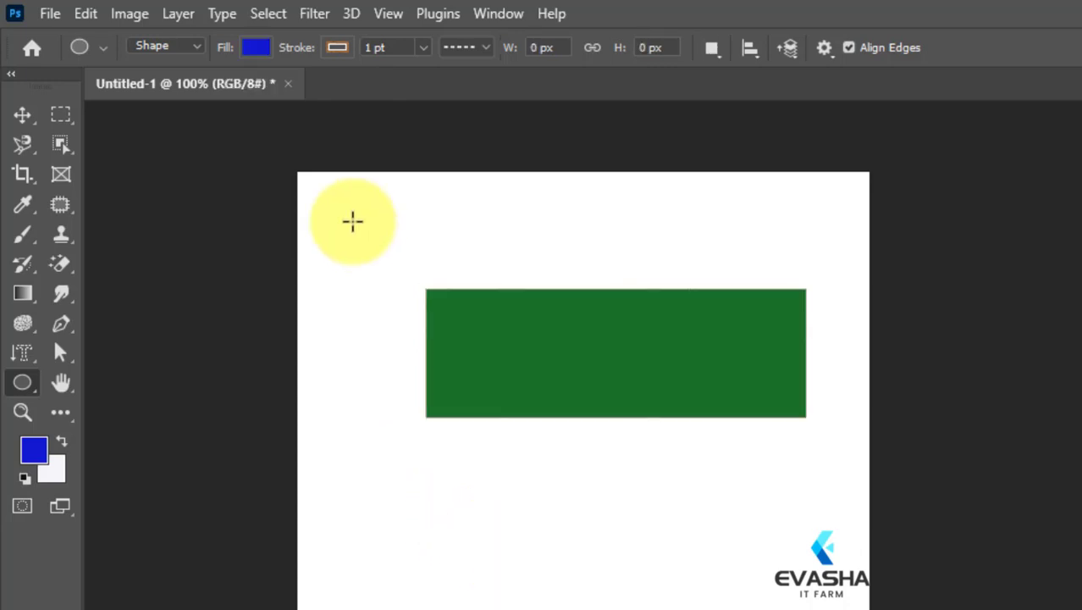
drag(333, 215, 425, 363)
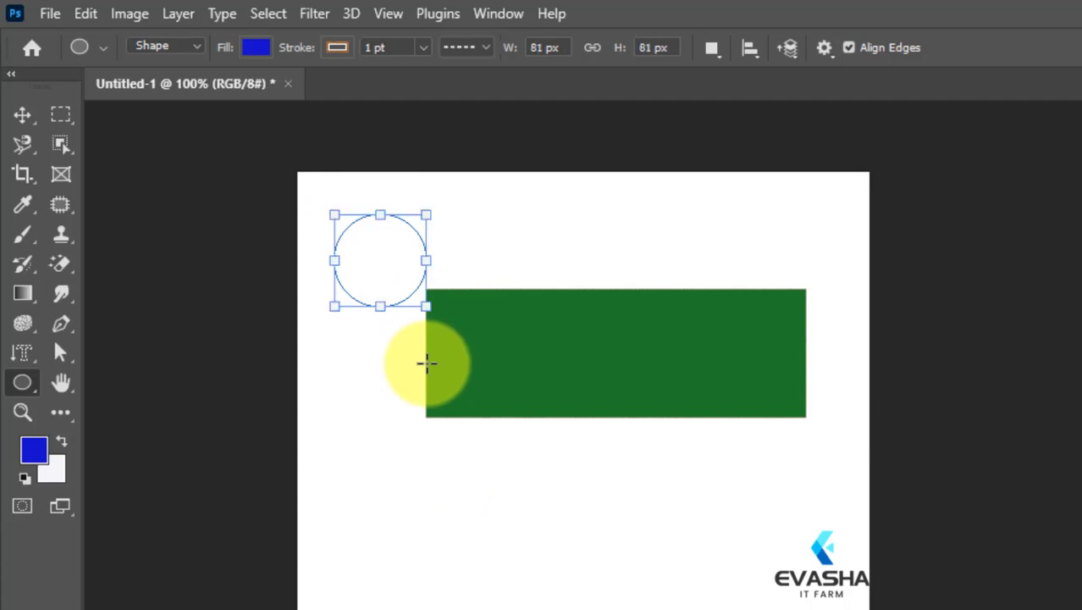
click(374, 263)
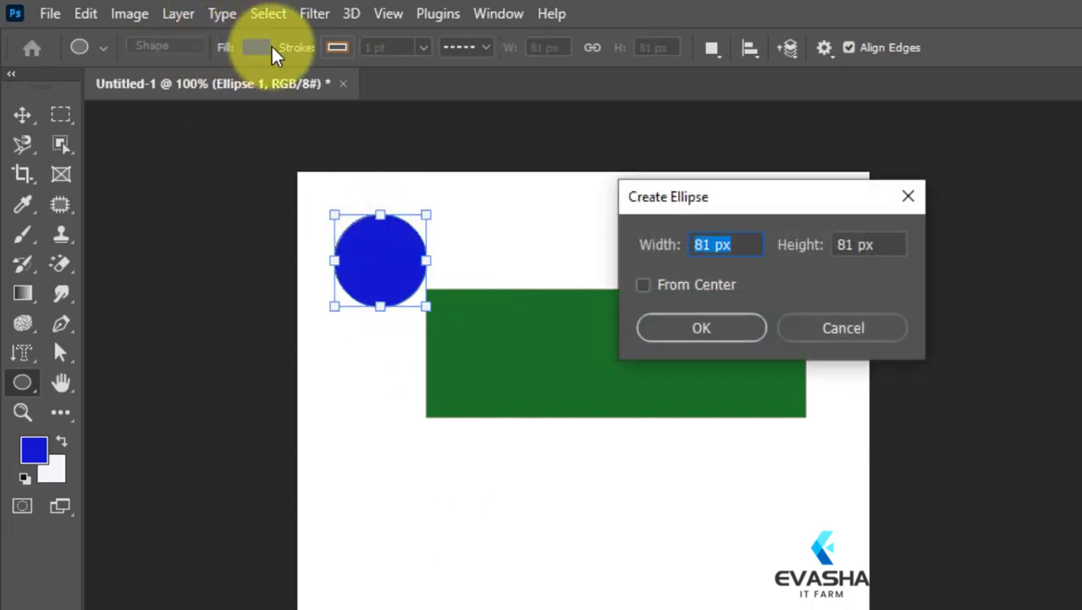
click(908, 196)
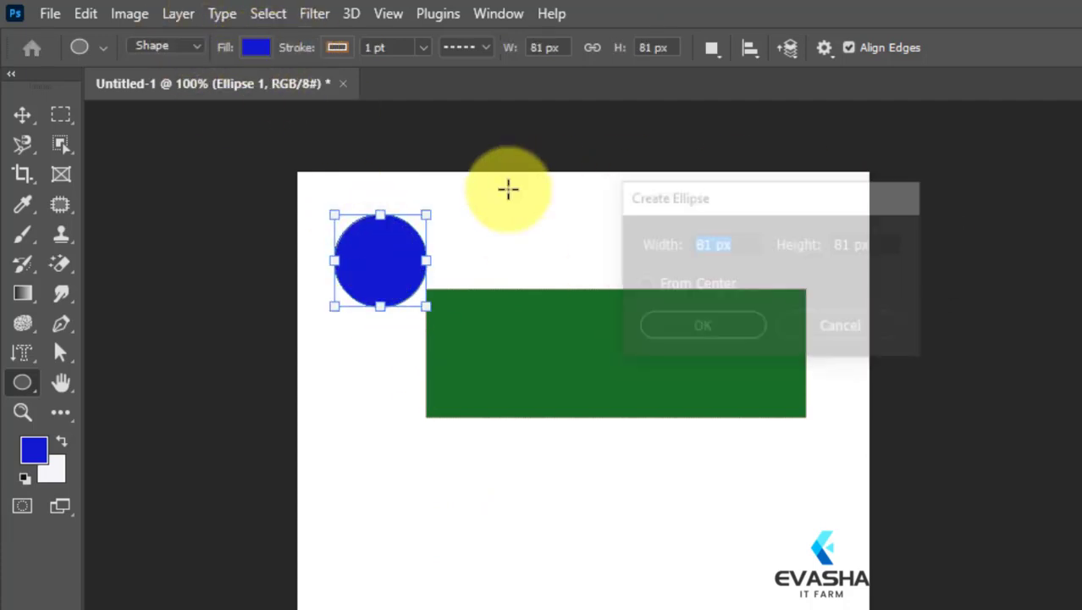
Set the circle's fill to the recently used red.
click(255, 46)
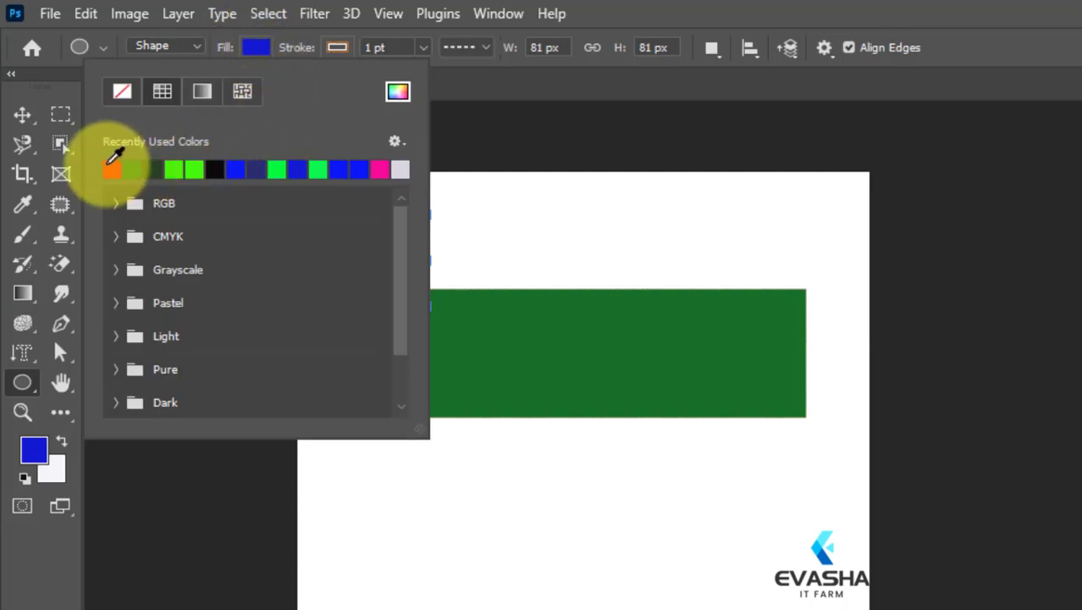
click(111, 169)
click(254, 48)
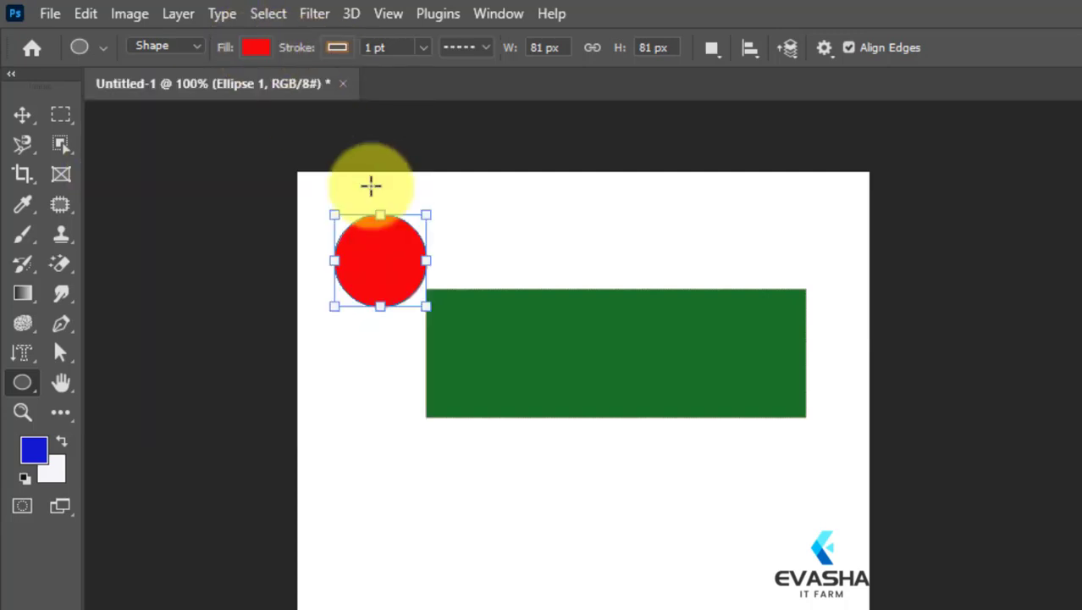
Move the red circle onto the centre of the green rectangle.
mouse_move(382, 259)
mouse_down()
mouse_move(442, 302)
mouse_move(387, 267)
mouse_up()
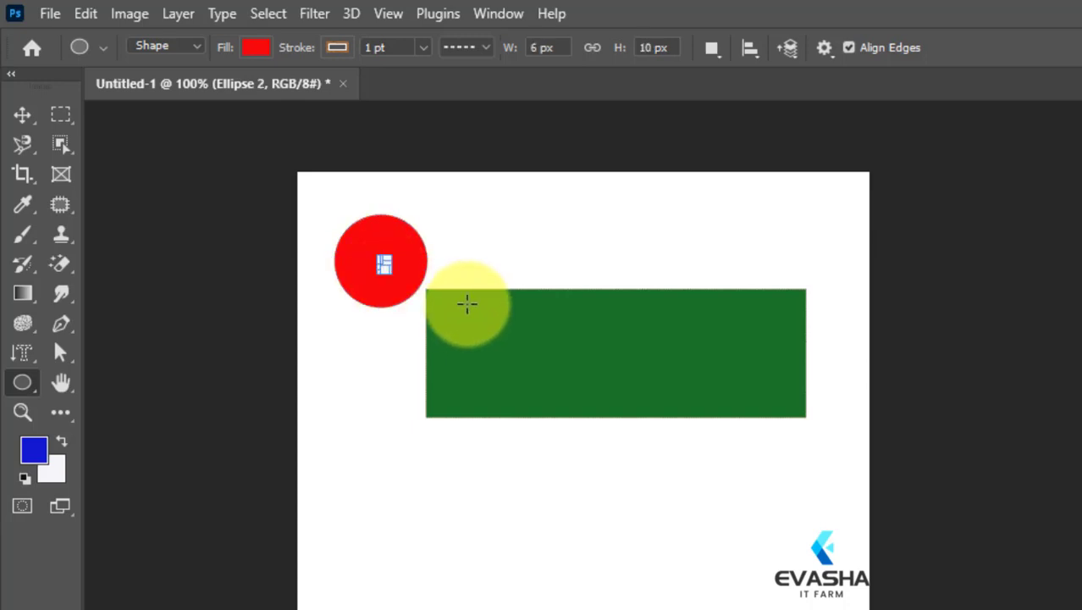
key(ctrl+z)
click(22, 119)
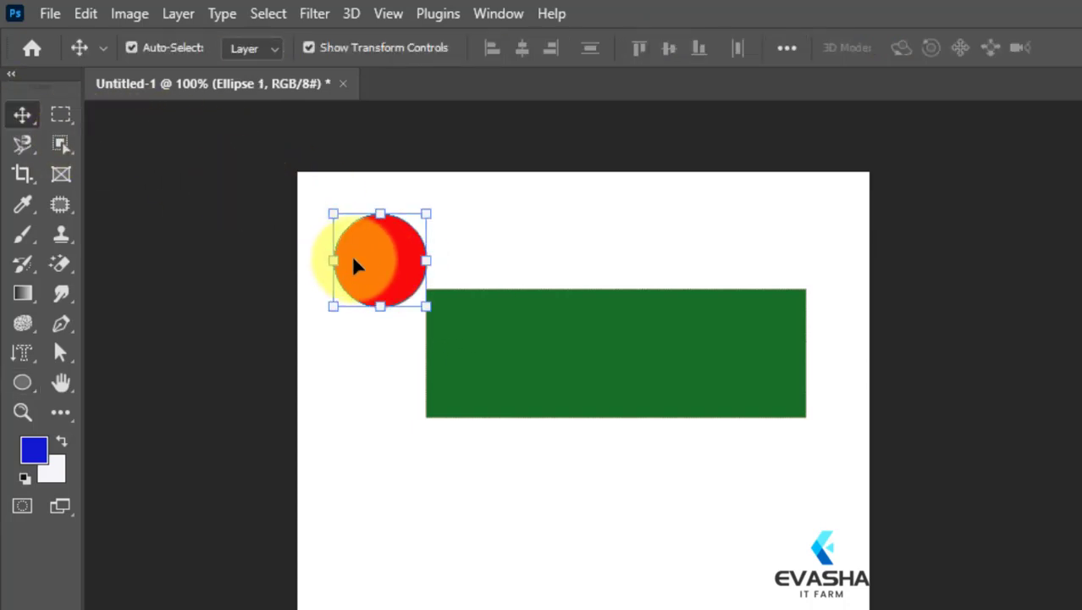
drag(351, 255, 594, 360)
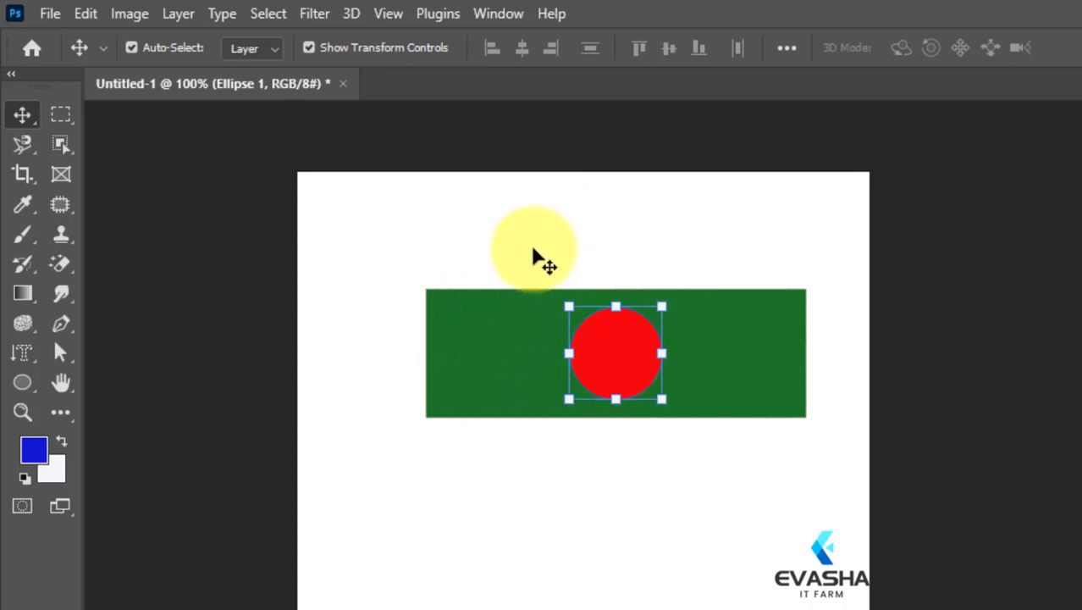
Shift the green rectangle slightly to the left behind the red circle and deselect it.
drag(365, 252, 809, 516)
drag(568, 392, 550, 374)
click(569, 500)
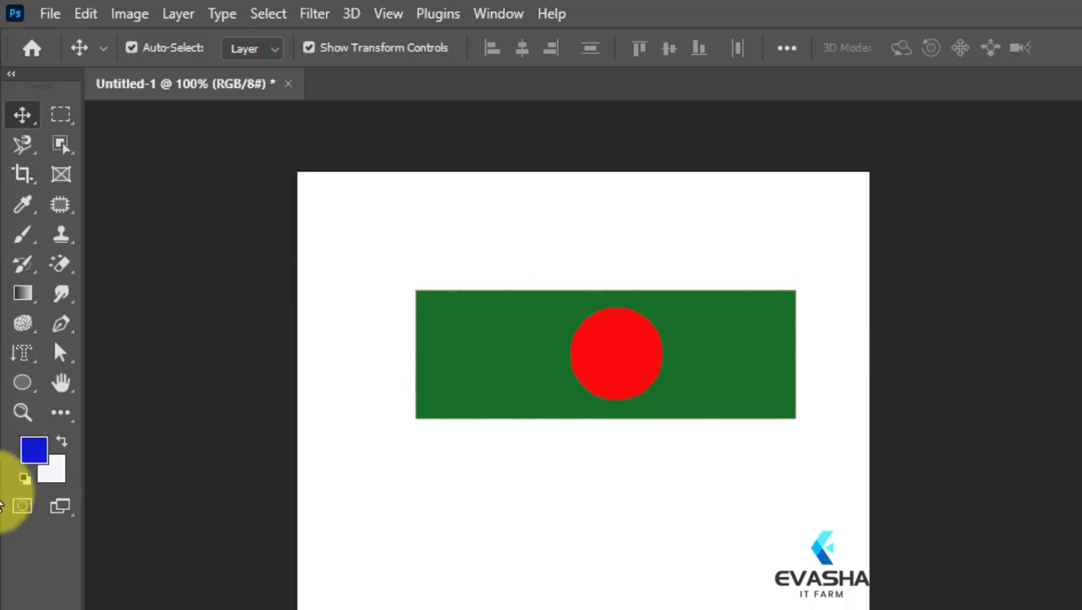
Create a blue 100 × 100 px circle by entered size over the red circle, and undo it.
click(22, 382)
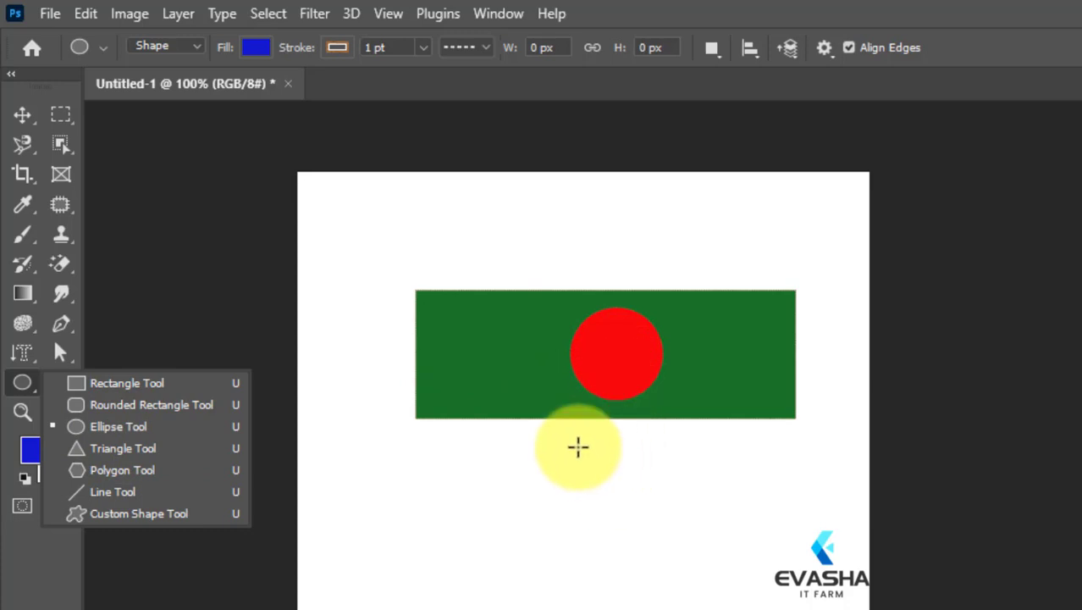
click(620, 346)
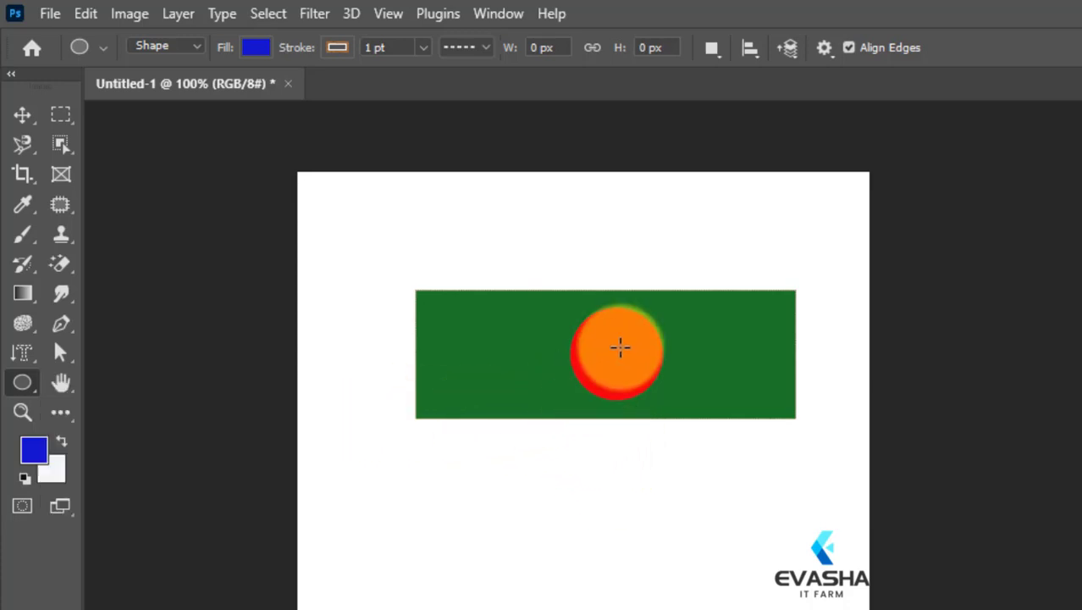
right_click(620, 347)
click(620, 346)
click(620, 346)
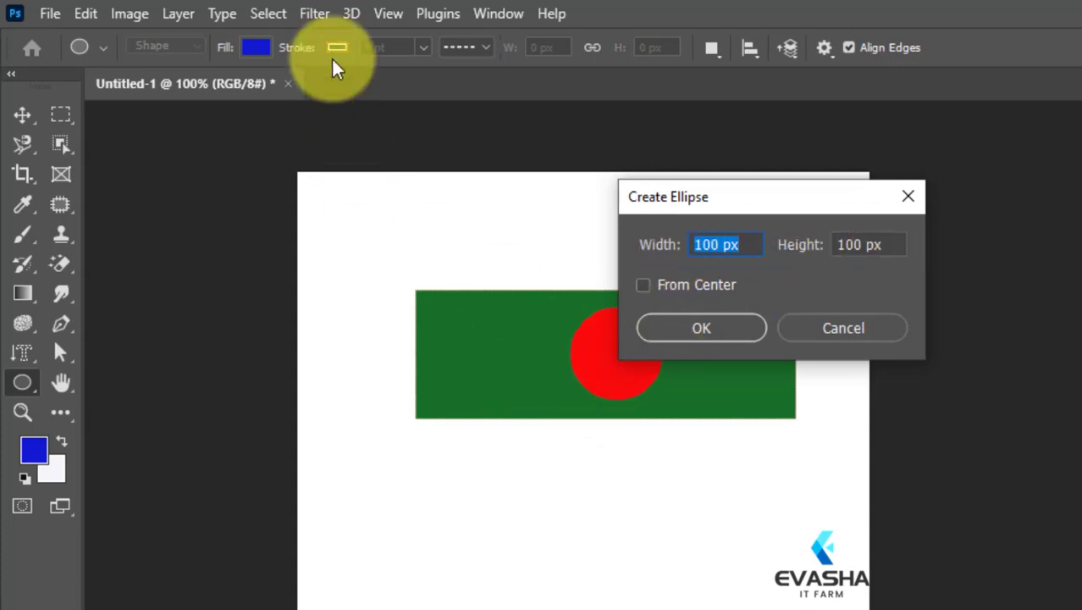
click(684, 330)
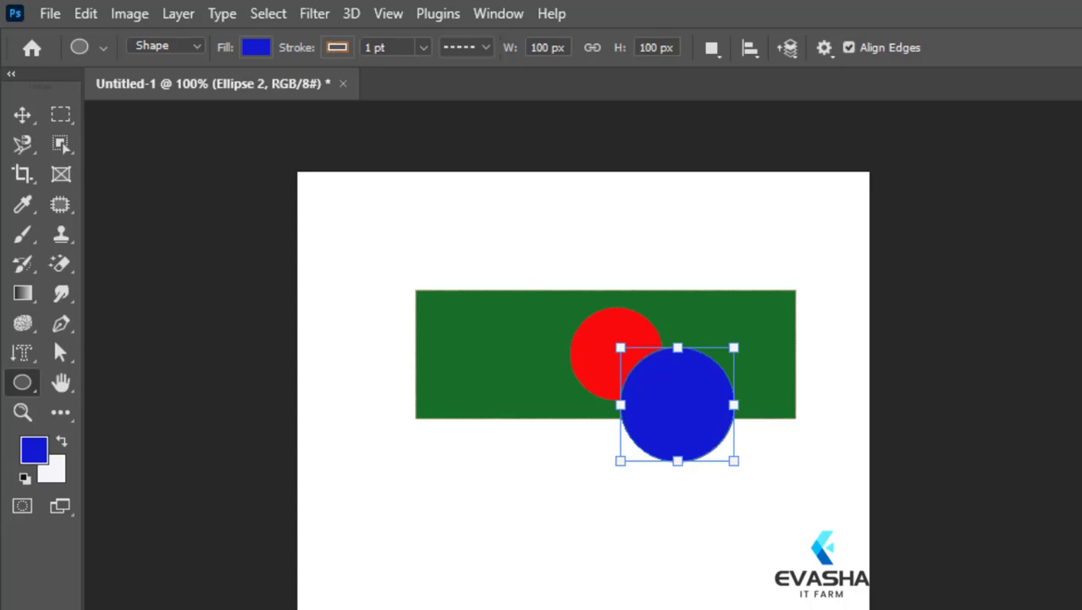
right_click(22, 382)
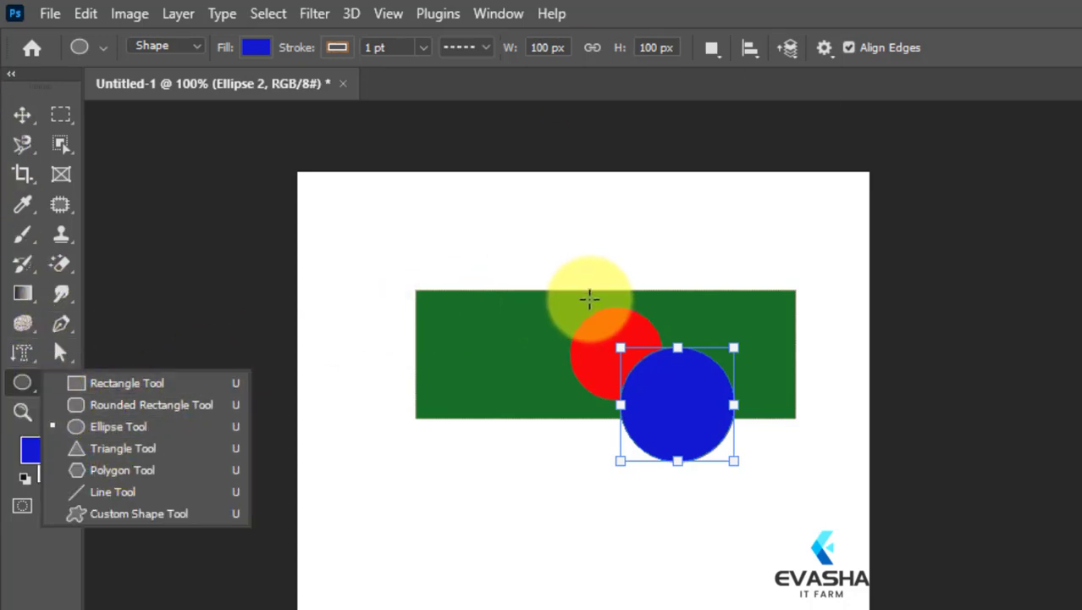
key(ctrl+z)
key(ctrl+z)
key(ctrl+z)
key(ctrl+z)
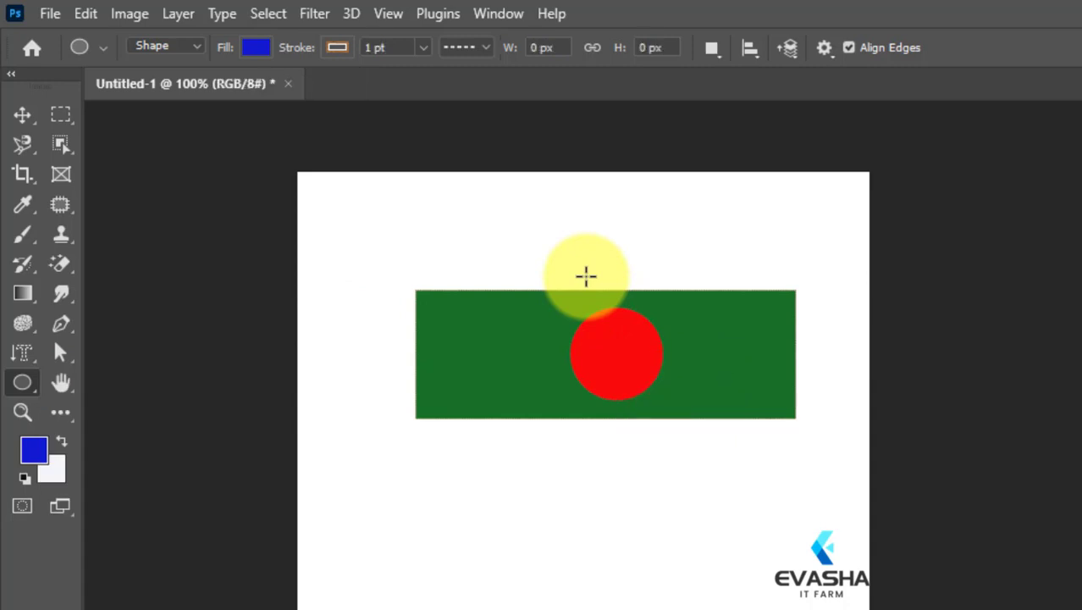
Clear the red circle and the green rectangle from the canvas.
key(ctrl+z)
key(ctrl+z)
key(ctrl+z)
key(ctrl+z)
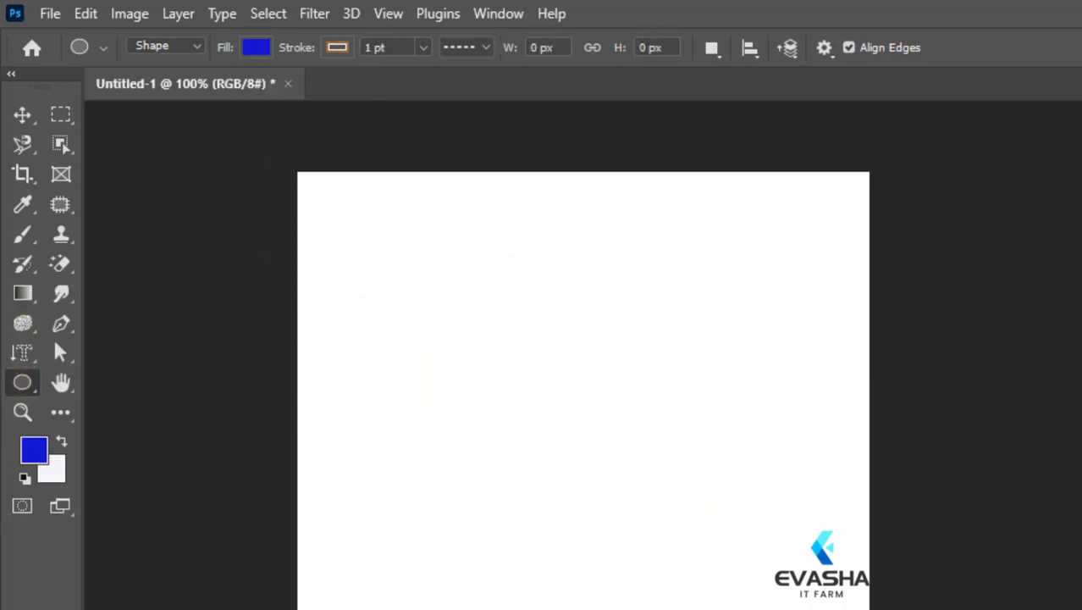
Draw a small triangle about 21 × 26 px with the Triangle tool near the canvas's upper edge, and undo it.
right_click(20, 383)
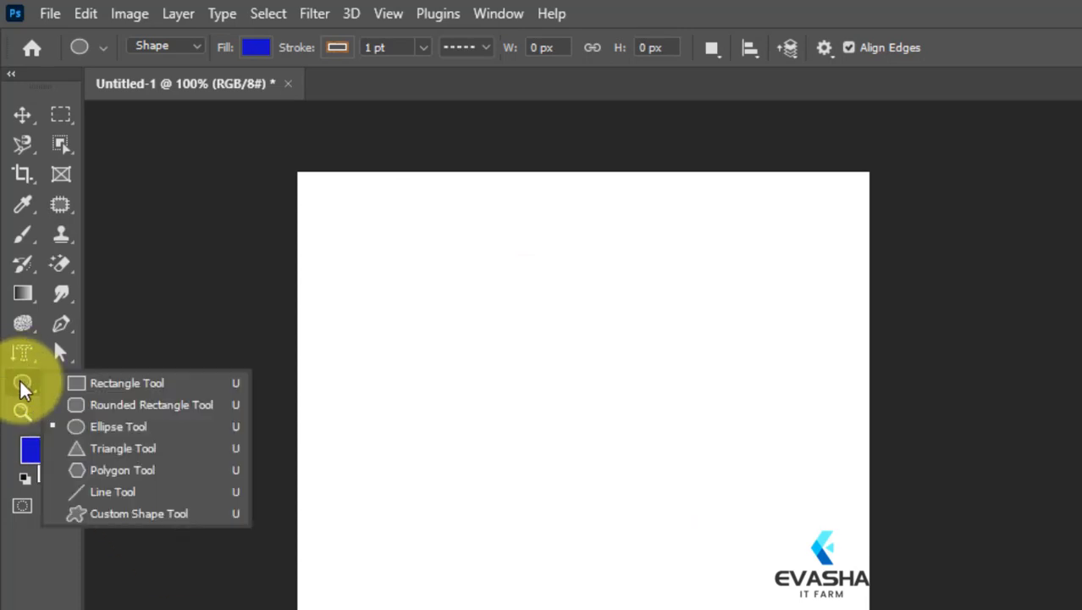
click(109, 447)
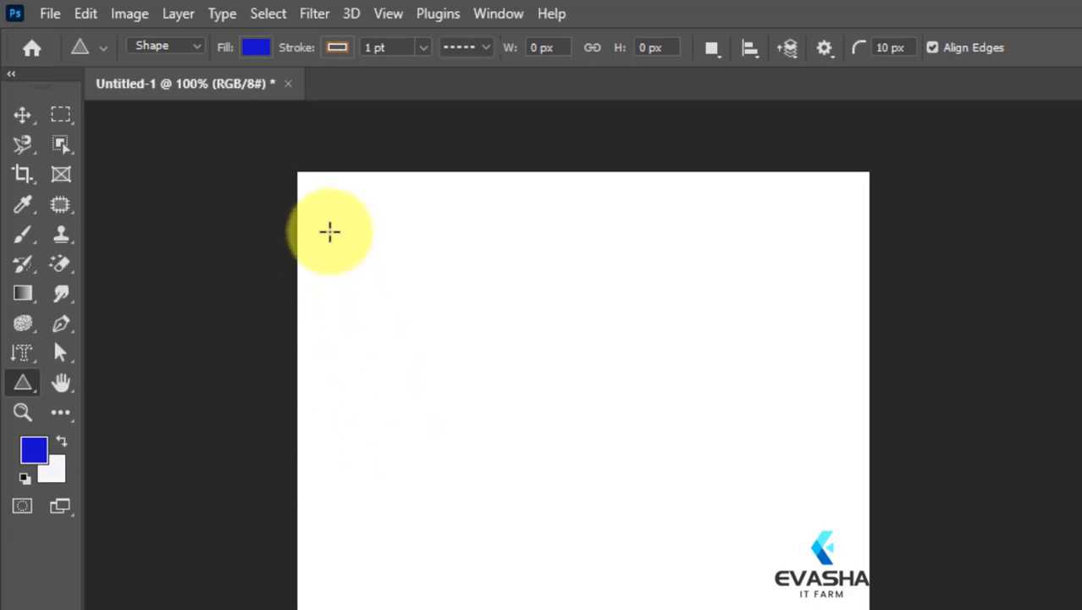
drag(448, 225, 474, 255)
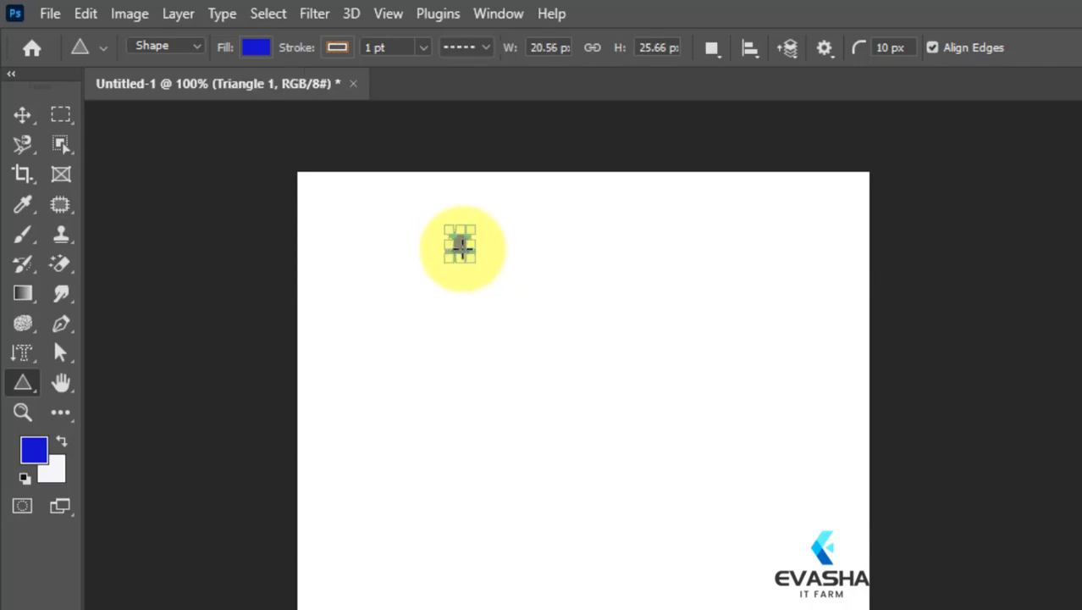
key(ctrl+z)
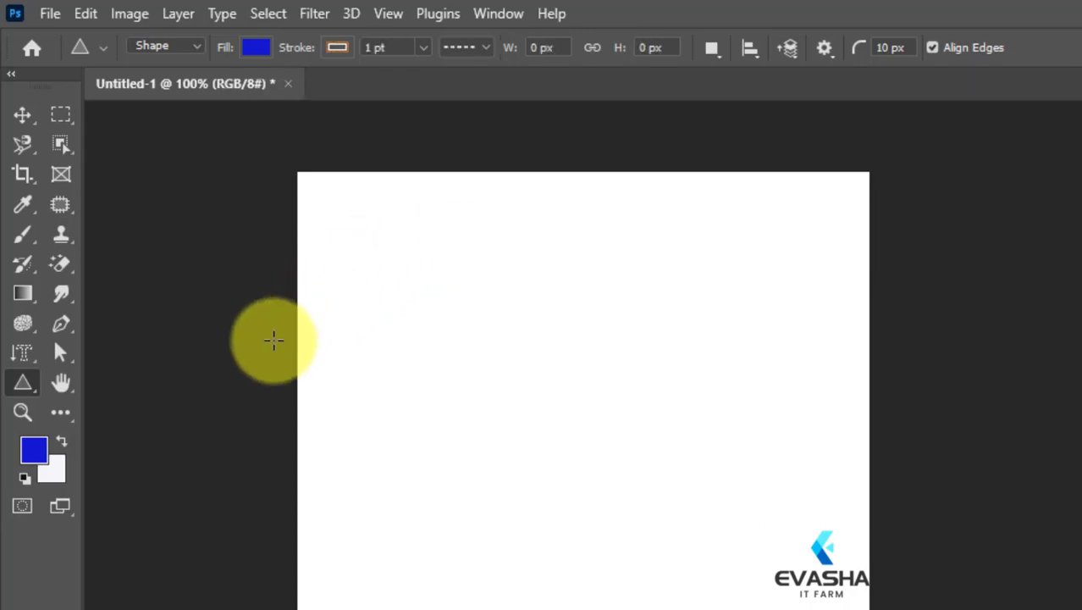
Draw a blue triangle about 166 × 146 px with the Triangle tool in the upper part of the canvas.
right_click(22, 383)
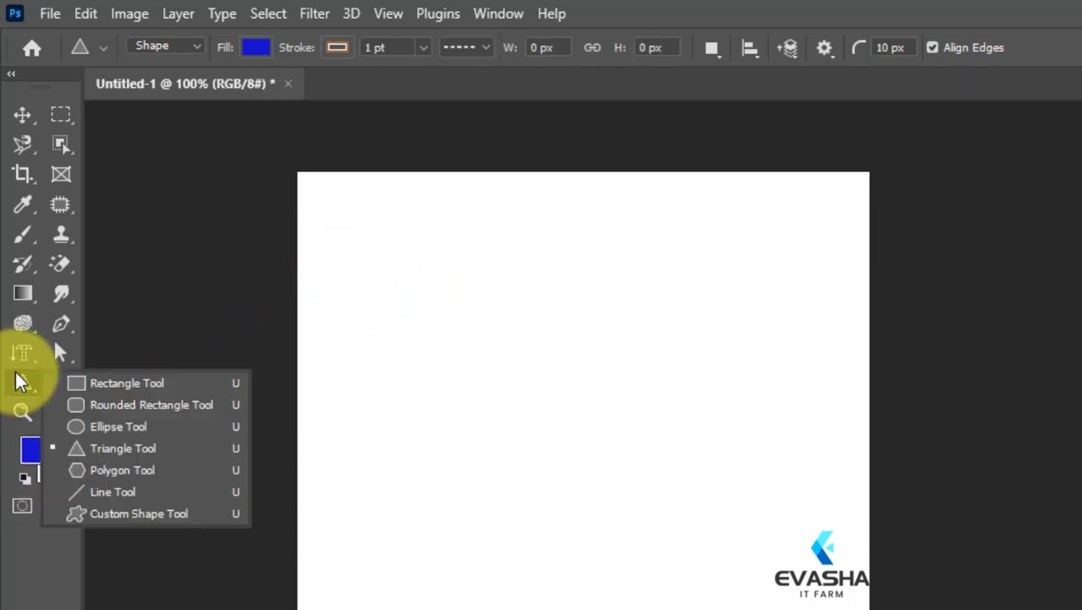
click(100, 450)
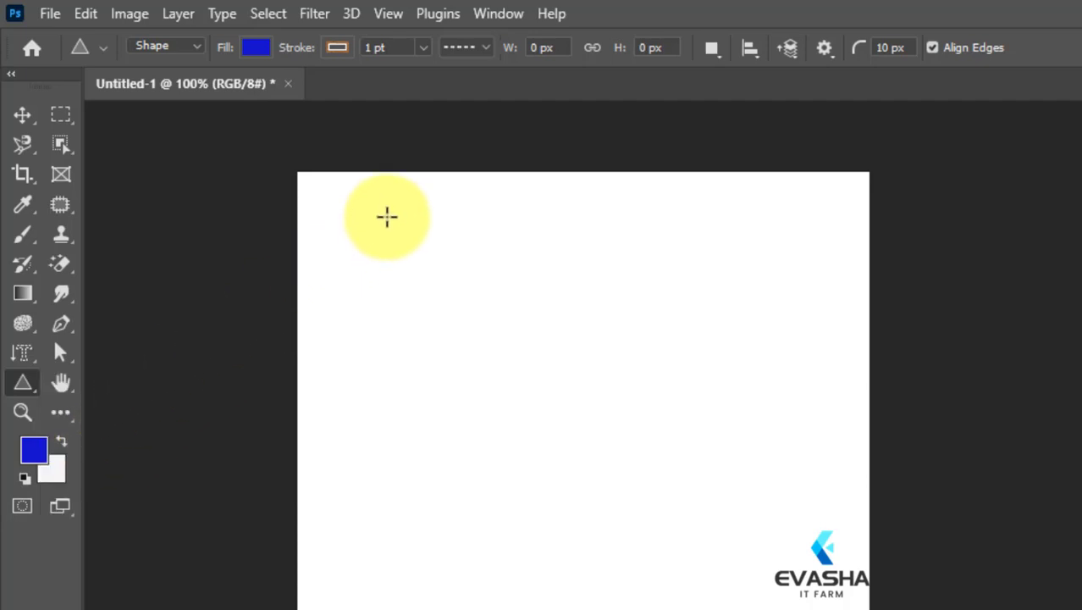
drag(399, 247, 625, 588)
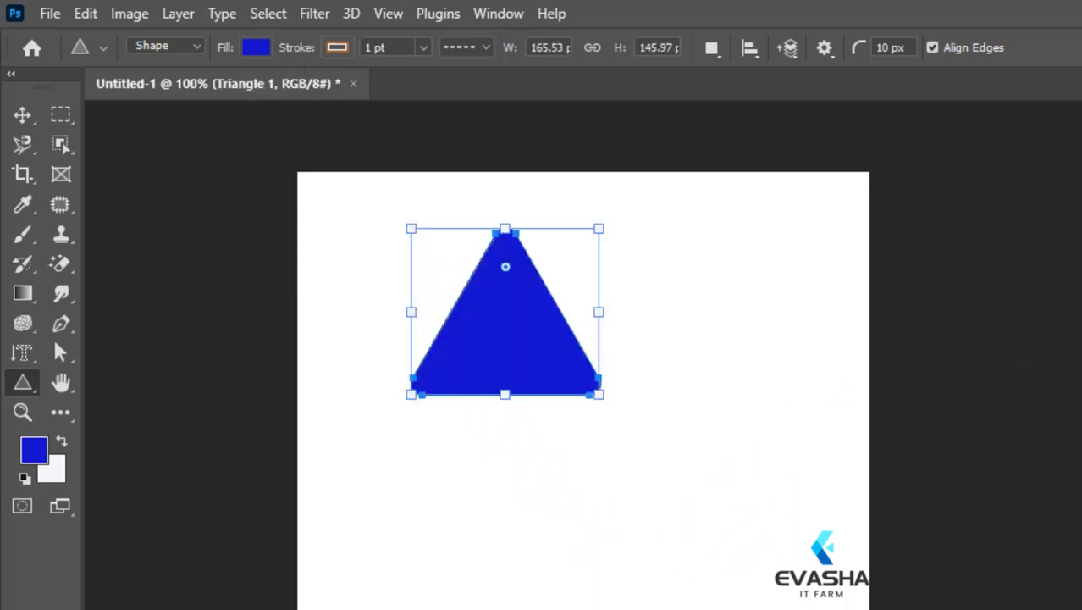
Create a second 165.53 × 145.97 px triangle with a 1 px corner radius, overlapping the first one.
click(517, 312)
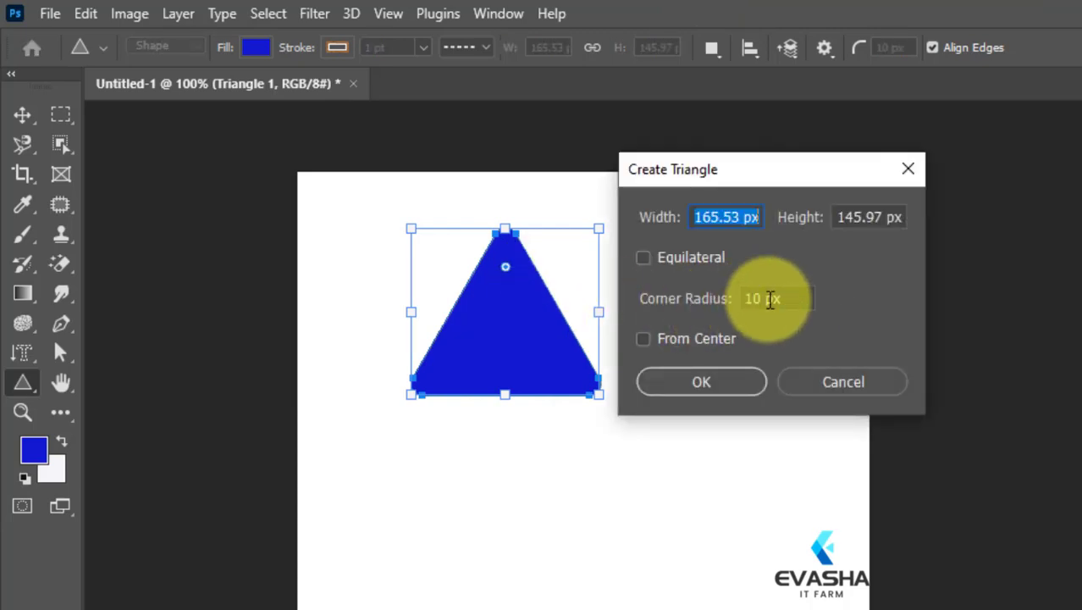
drag(762, 301, 727, 297)
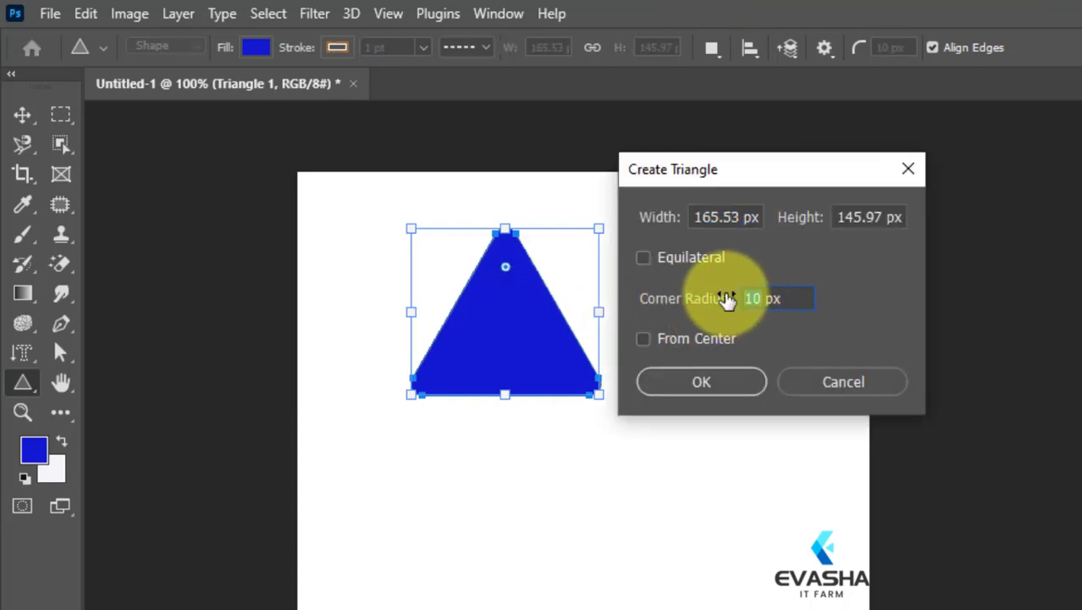
text(1)
key(Return)
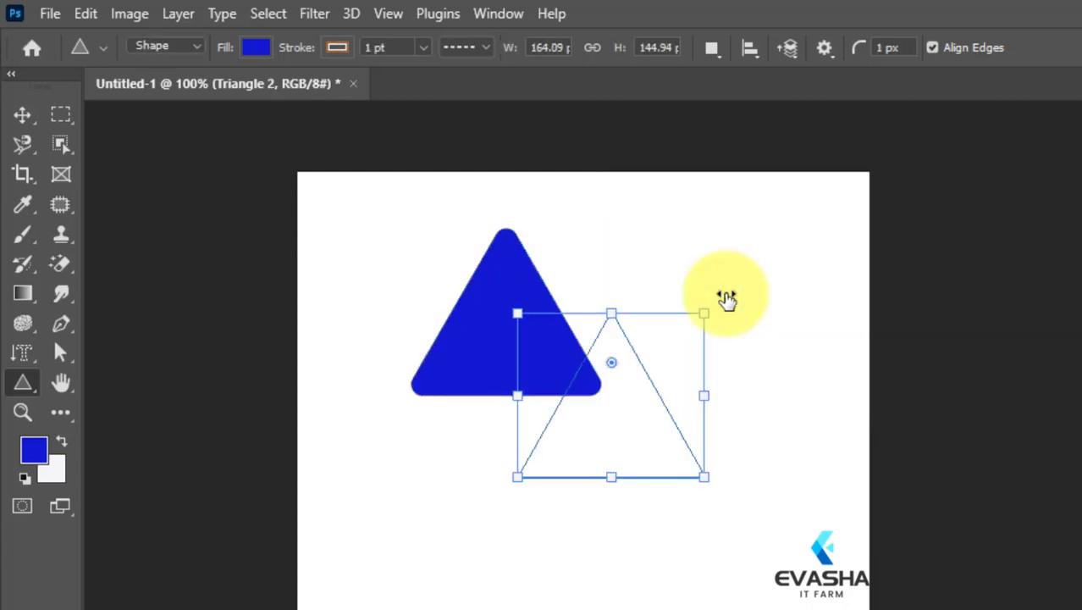
click(519, 289)
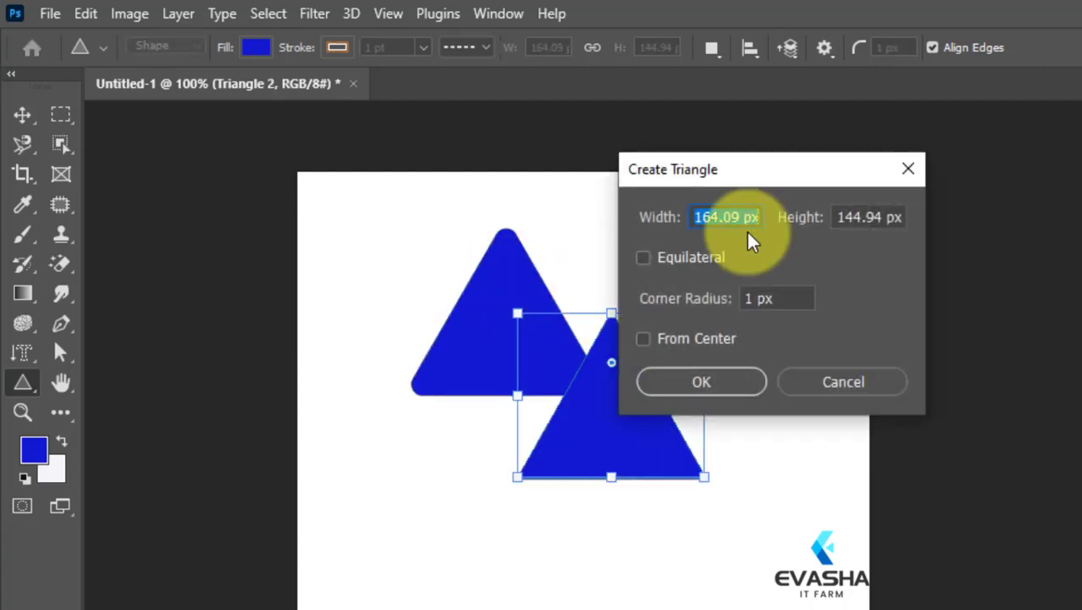
click(912, 169)
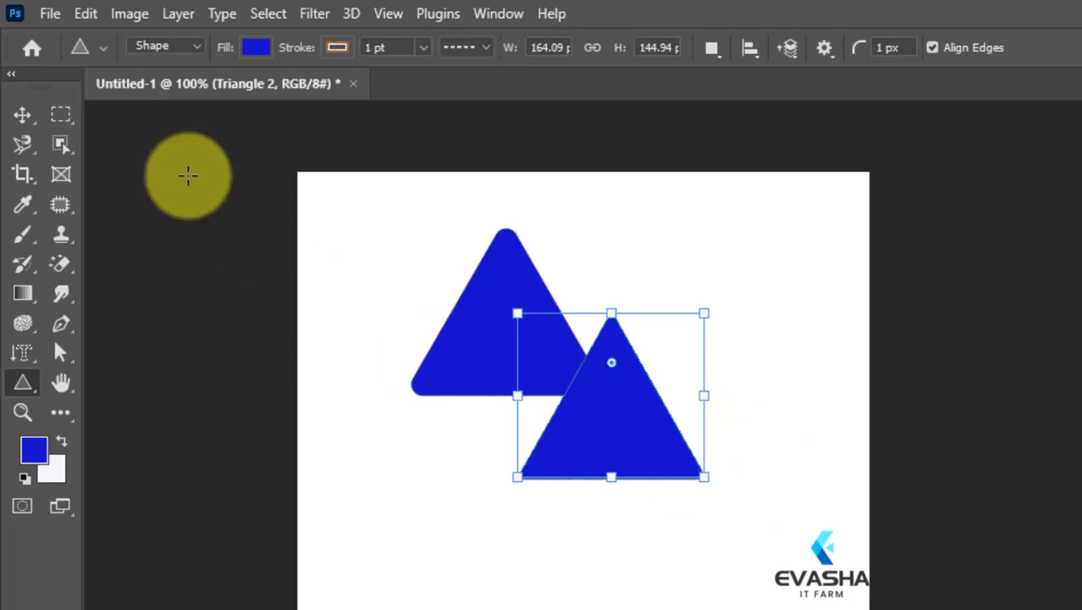
Delete the rounded-corner triangle, scale the selected rectangular background area to about 66%, and clear the selection.
click(60, 116)
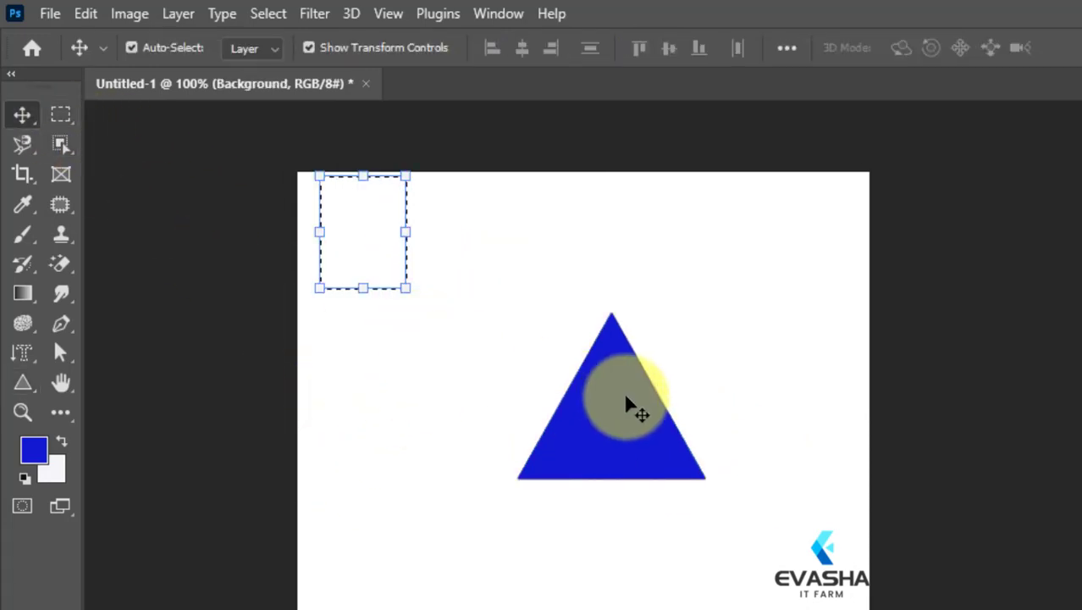
drag(405, 292, 377, 250)
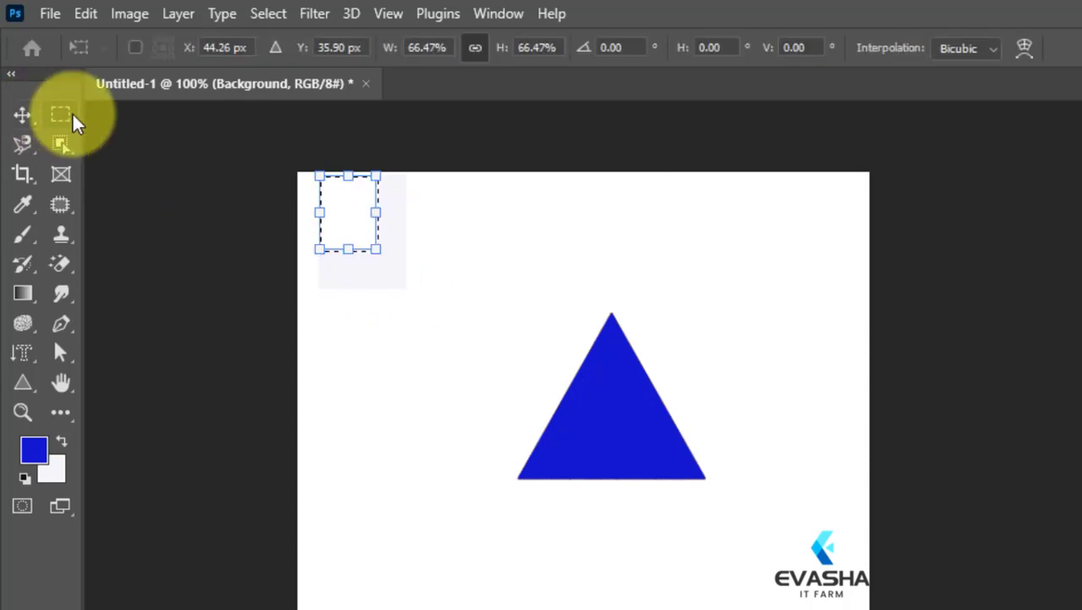
click(72, 119)
click(508, 527)
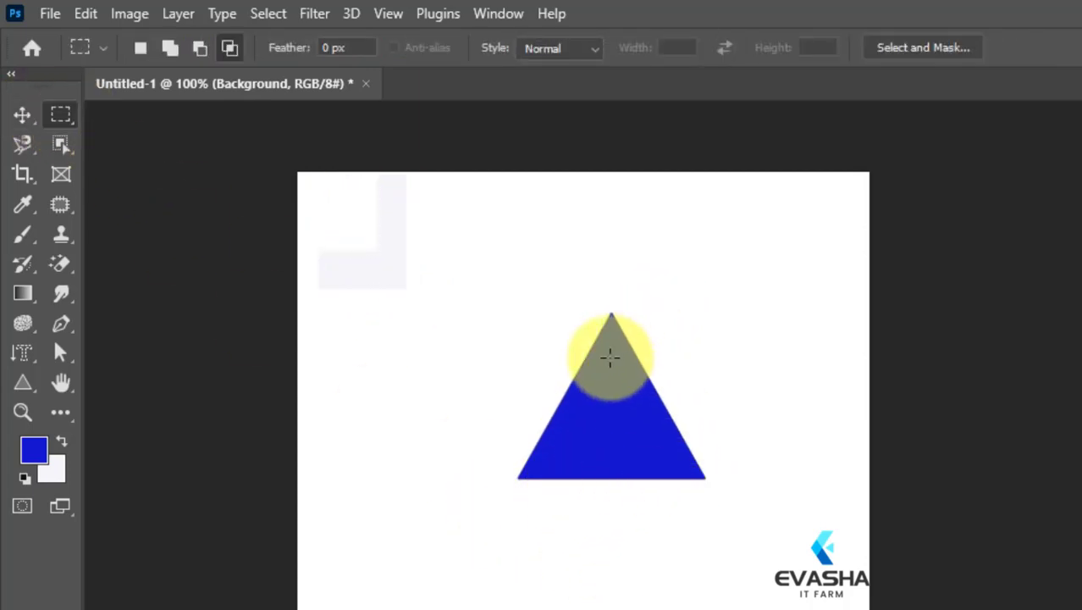
Draw another triangle with the Triangle tool in the empty area beside the blue triangle, and undo it.
click(22, 386)
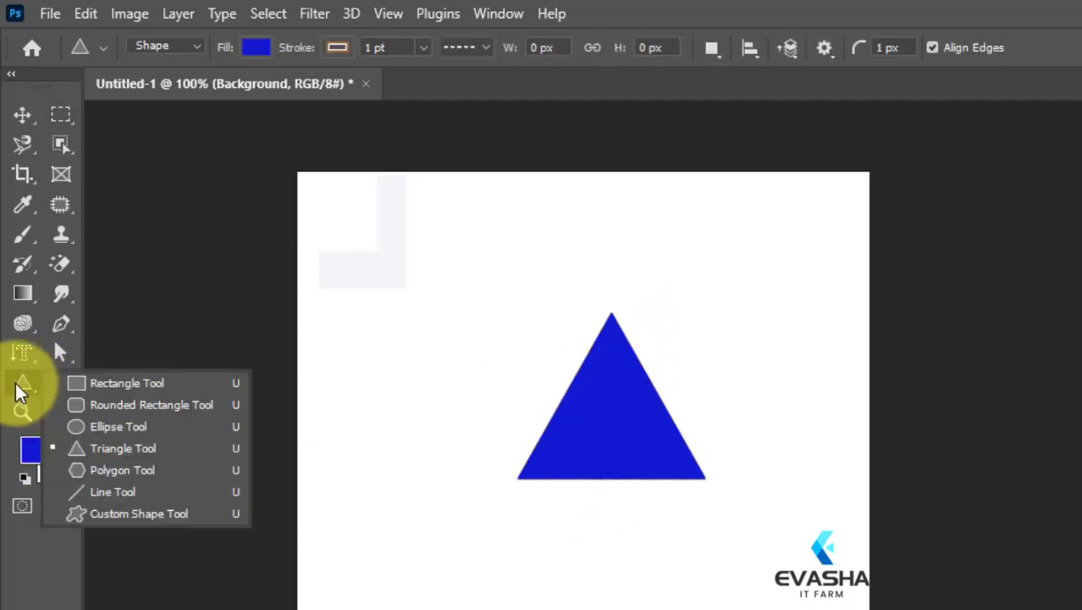
click(97, 448)
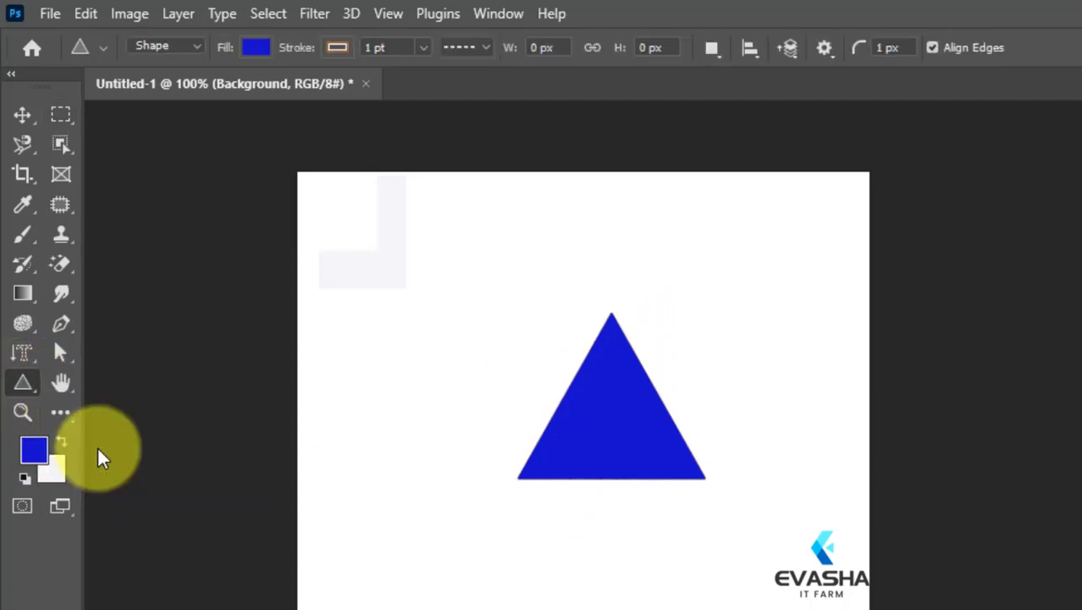
drag(345, 262, 443, 335)
key(shift)
key(ctrl+z)
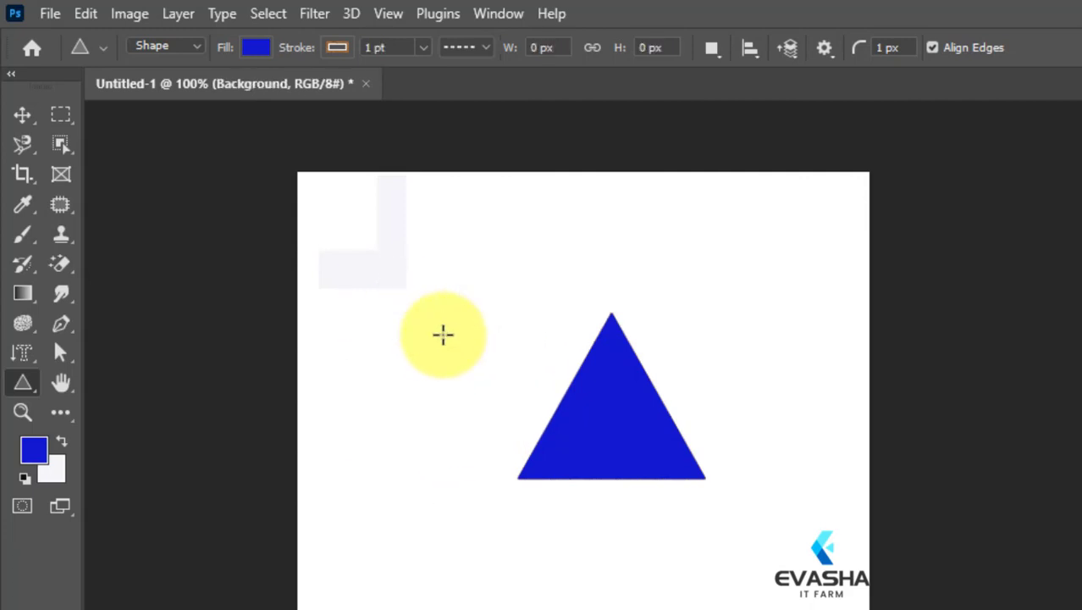
Draw a smaller blue triangle about 111 × 96 px beside the existing triangle and deselect it.
drag(403, 281, 535, 577)
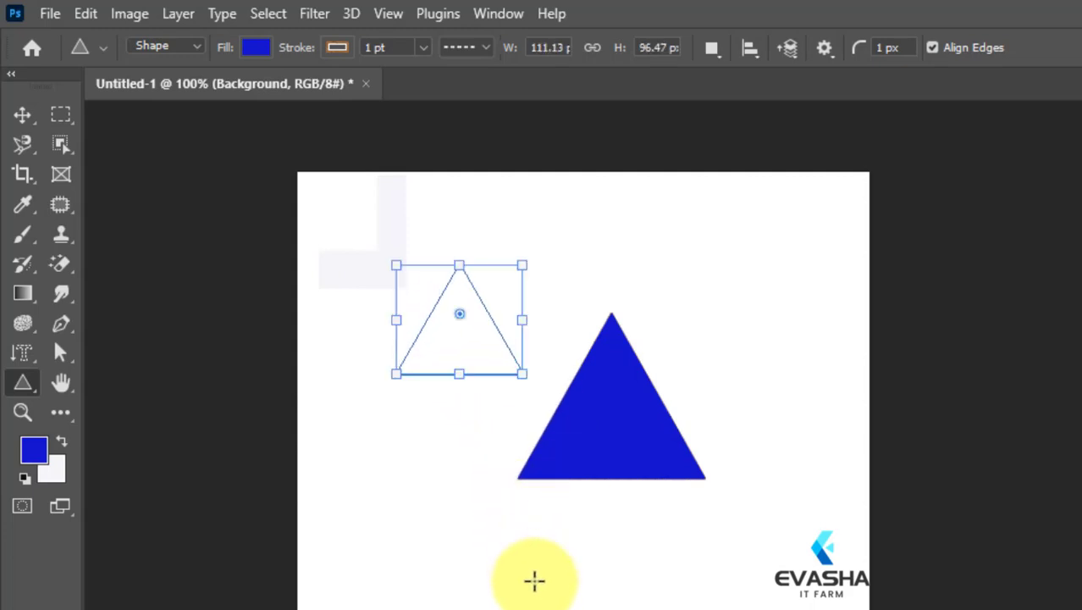
click(18, 114)
click(474, 440)
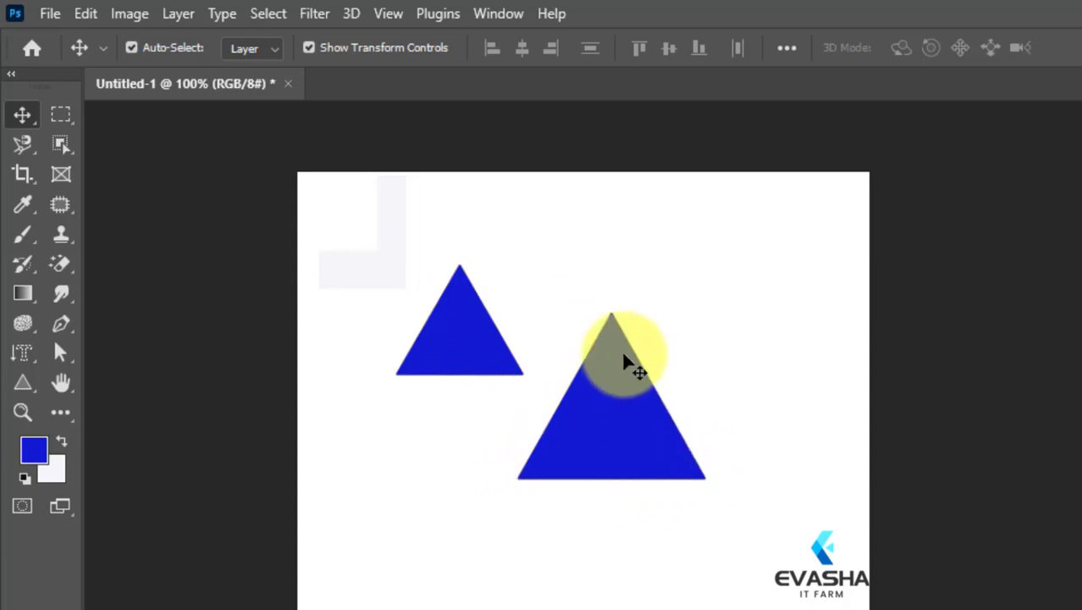
Delete the small blue triangle and the large blue triangle from the canvas.
click(457, 339)
key(Delete)
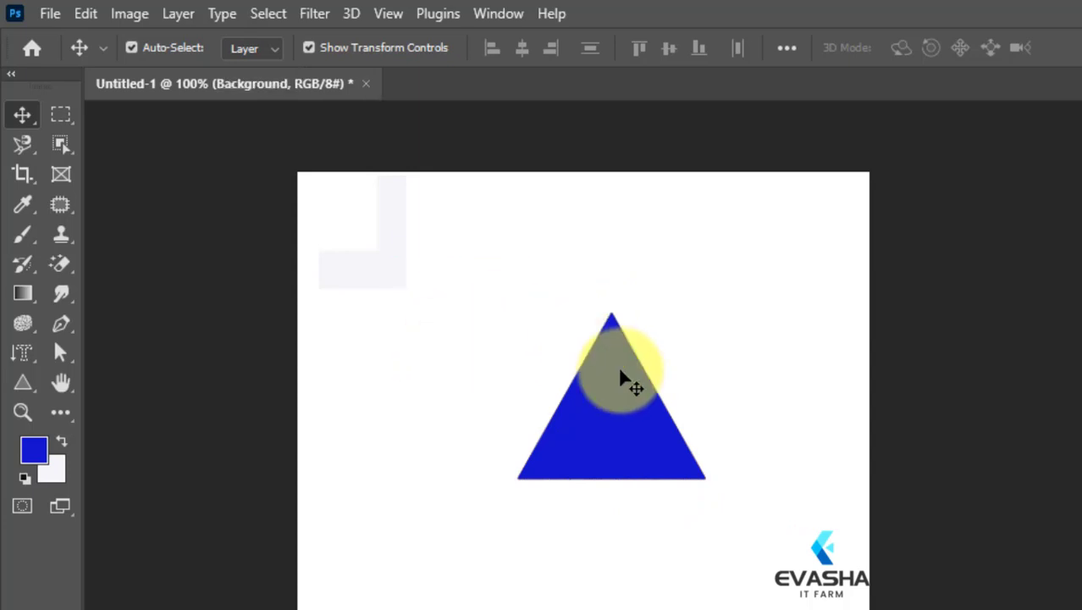
click(628, 396)
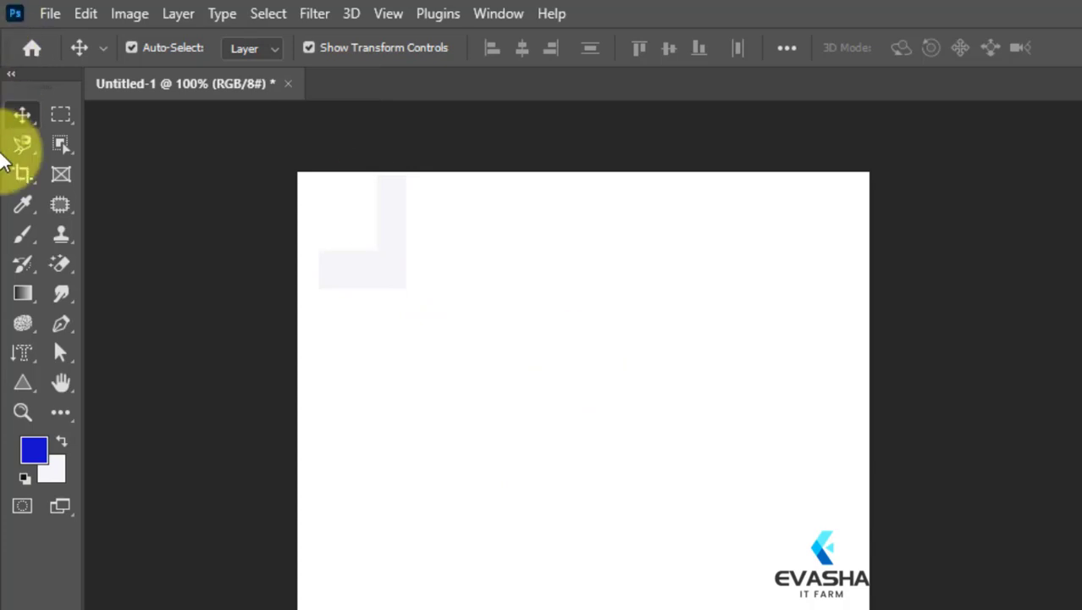
Draw a sharp-cornered blue triangle about 190 × 165 px near the middle of the canvas with the Triangle tool.
click(22, 382)
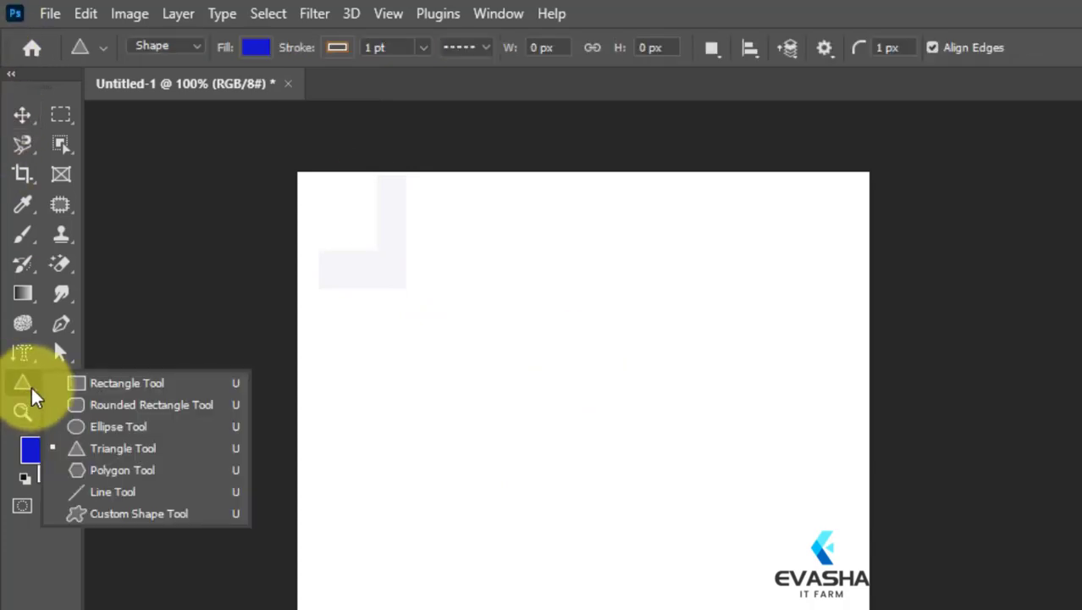
click(110, 448)
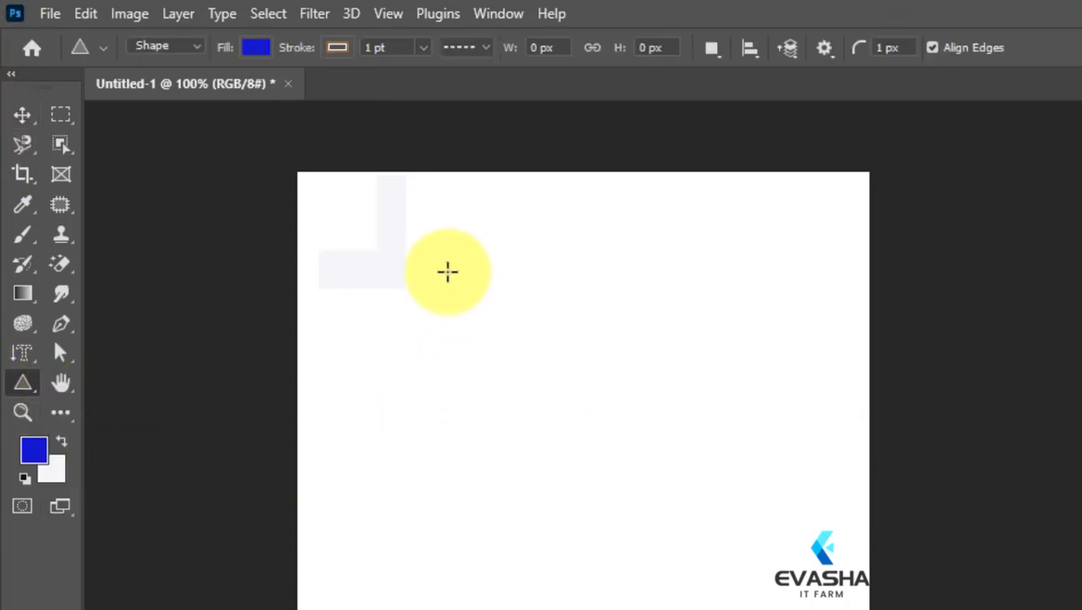
drag(447, 272, 700, 548)
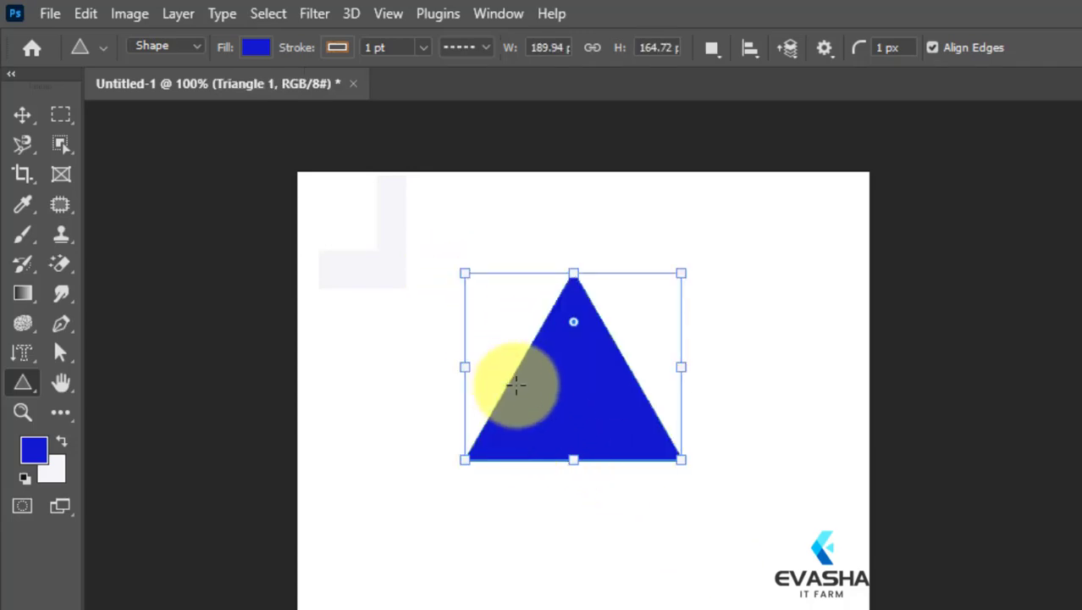
Create a second 189.94 × 164.72 px triangle with a 10 px corner radius, overlapping the sharp-cornered one.
click(580, 394)
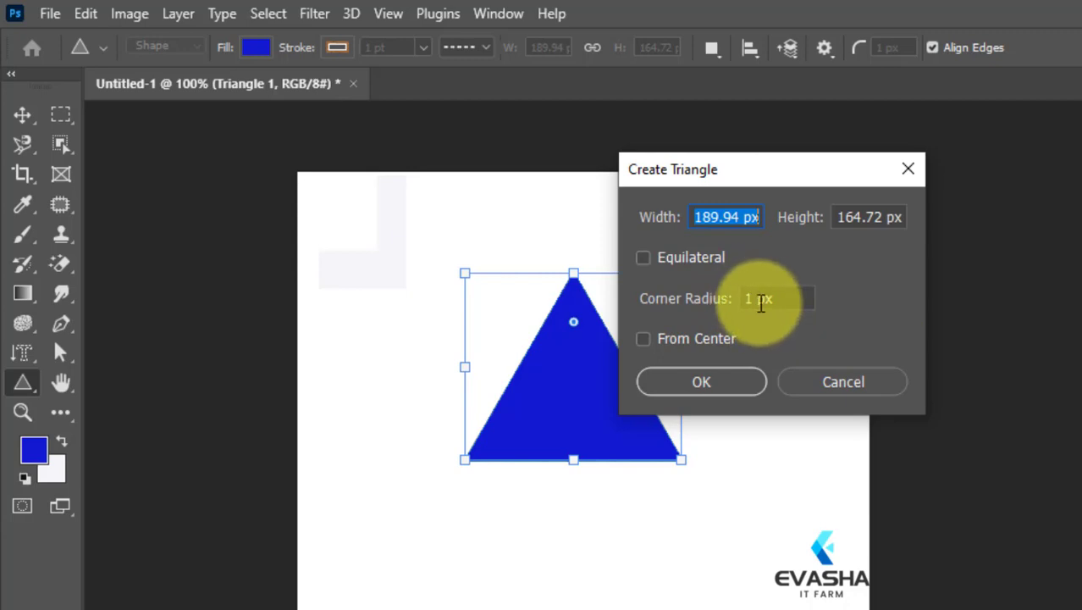
drag(755, 301, 732, 298)
text(10)
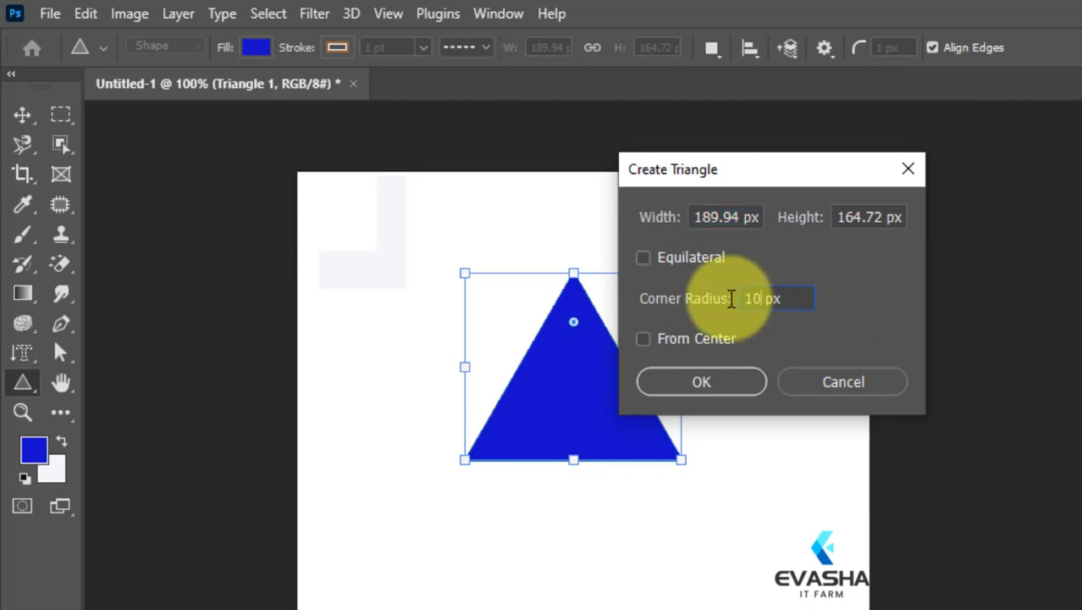
click(728, 382)
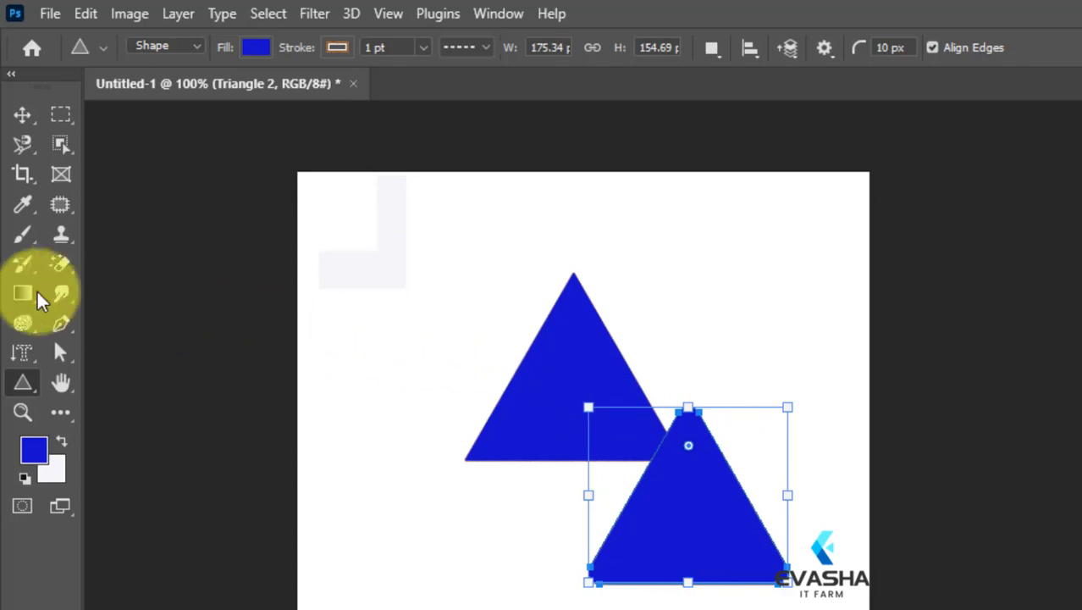
Move the rounded triangle clear of the sharp-cornered one, up toward the canvas's upper-right corner, and deselect it.
click(22, 114)
click(693, 347)
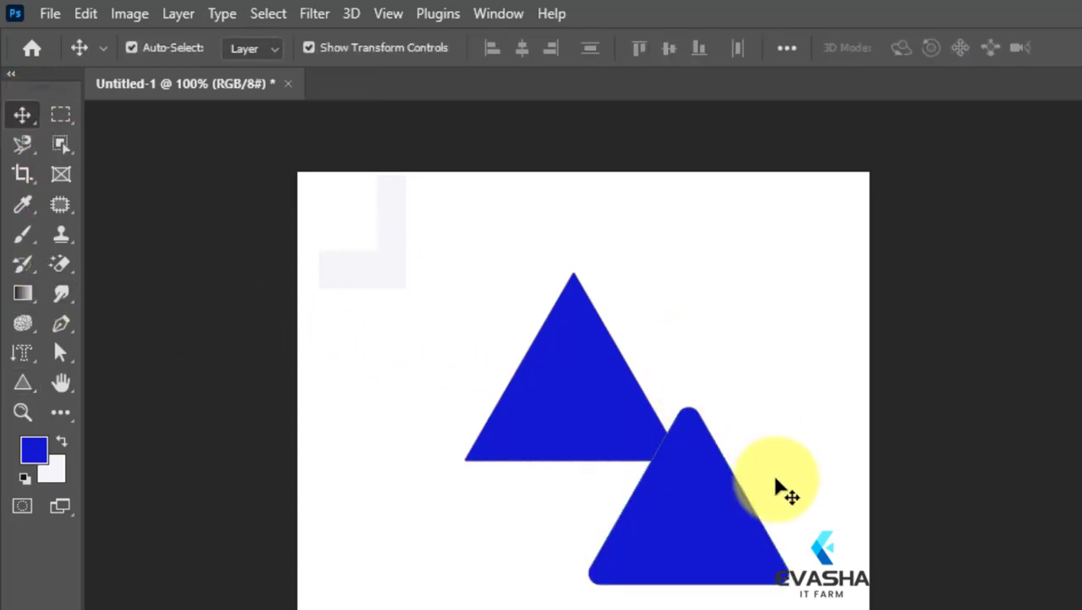
drag(688, 471, 749, 288)
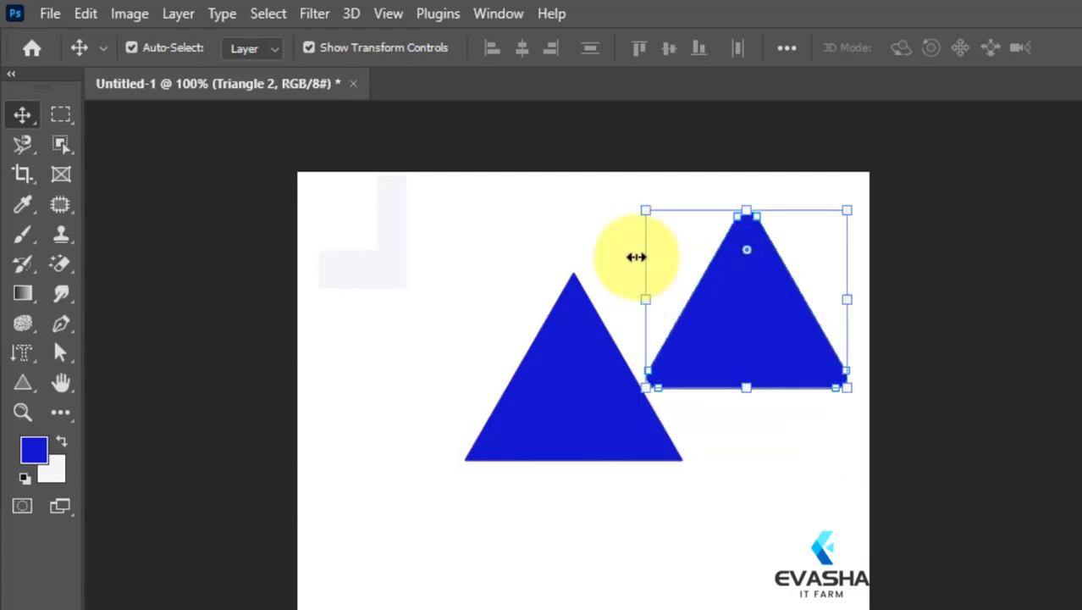
click(644, 246)
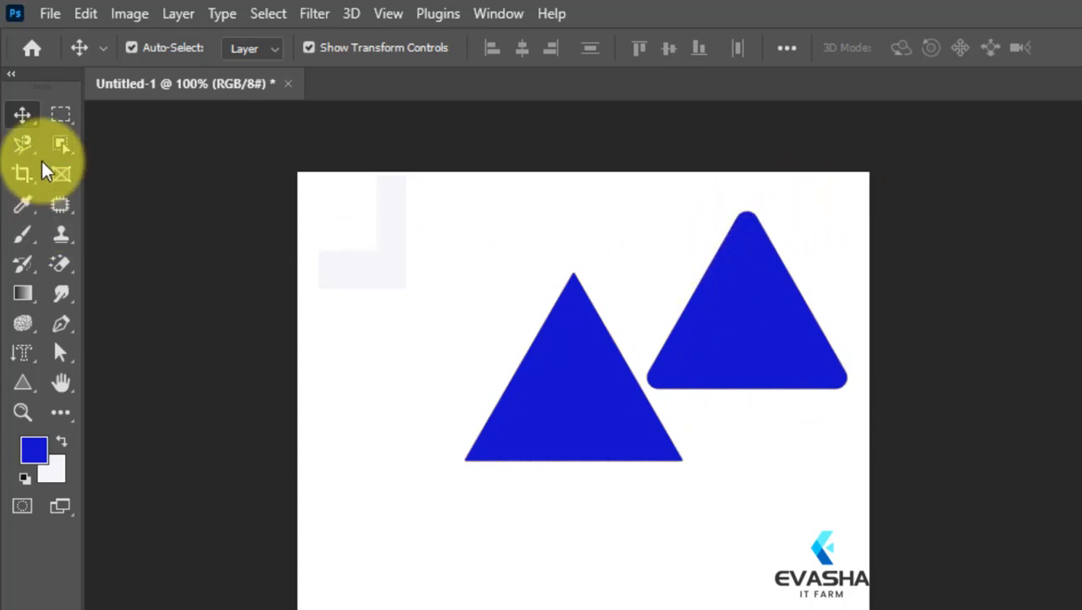
Increase the rounded triangle's corner radius in stages with its on-canvas corner handle until the sides almost merge into curves.
click(761, 303)
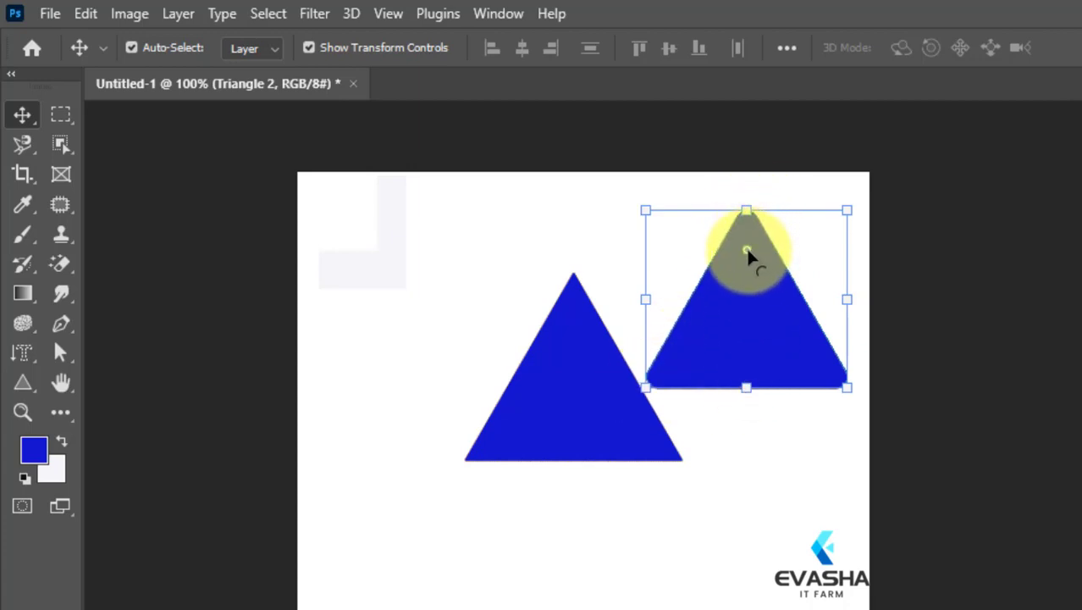
drag(746, 246, 748, 266)
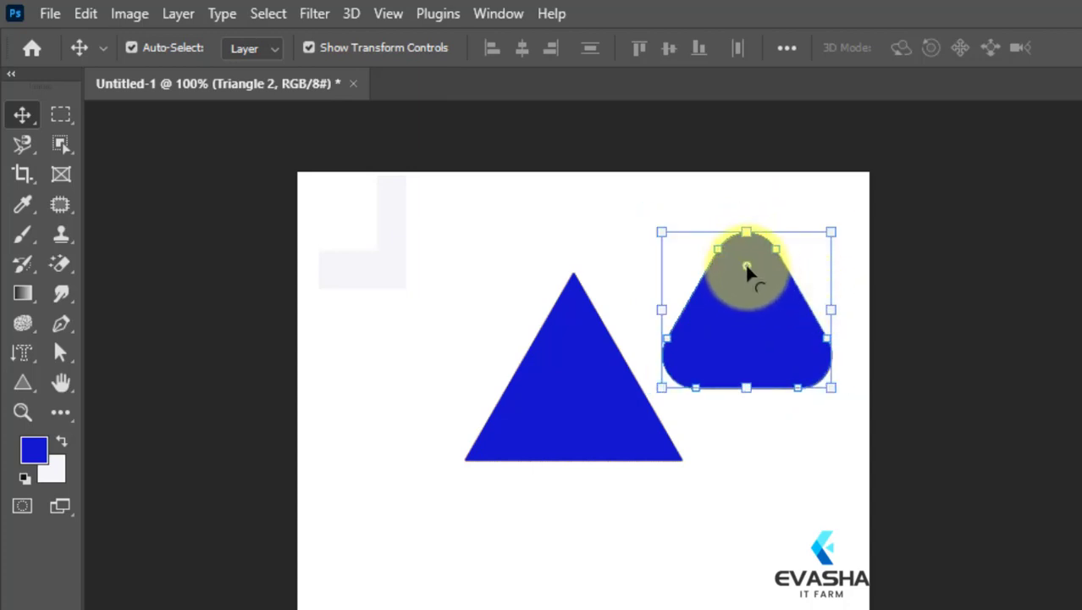
drag(747, 265, 746, 284)
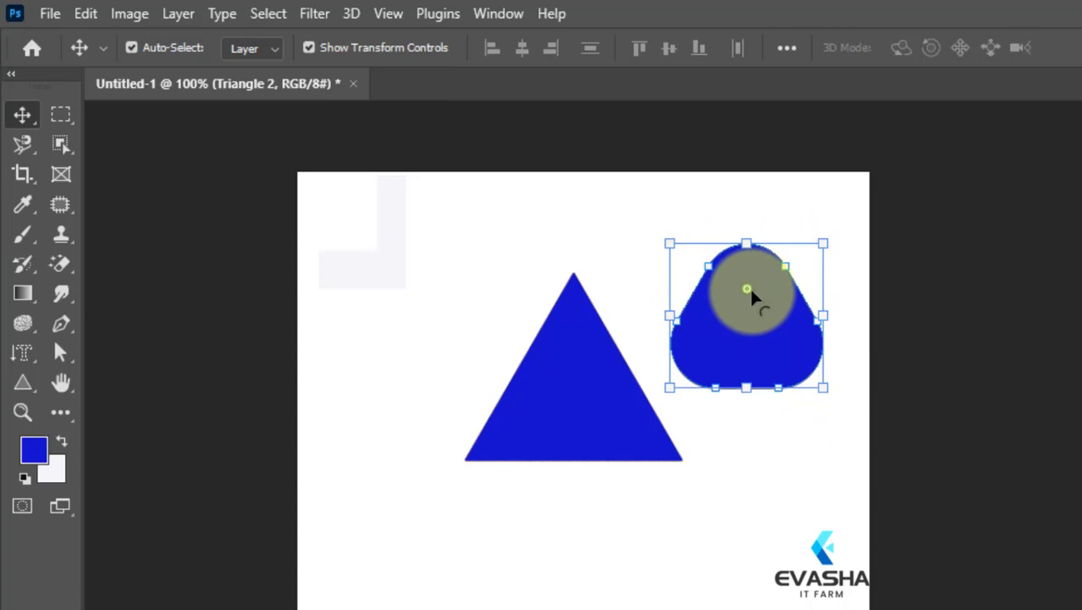
drag(749, 290, 750, 310)
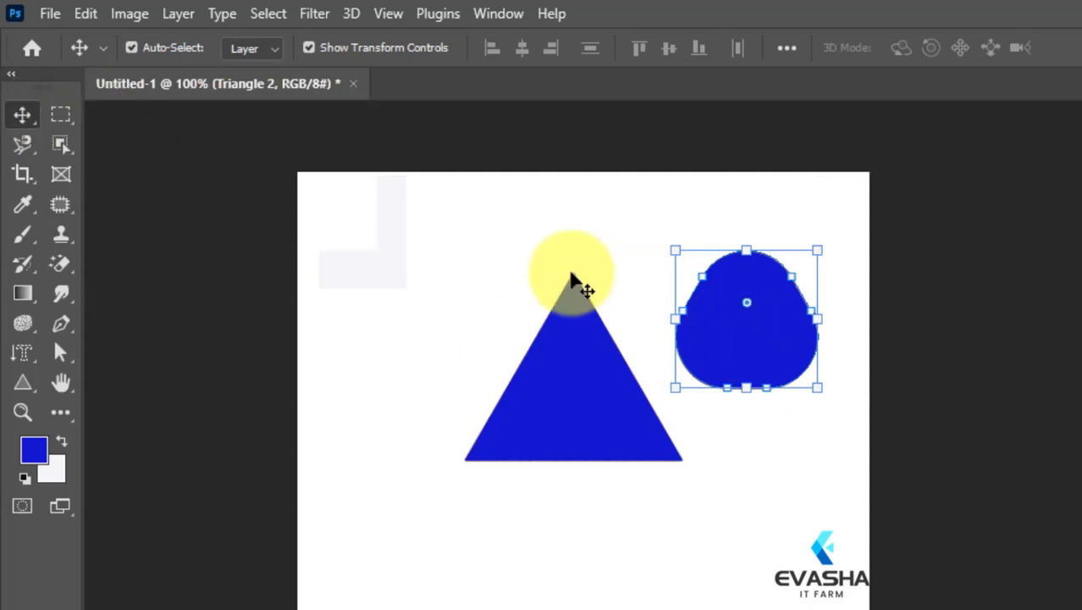
Draw a narrow triangle about 88 × 135 px with 10 px corners beside the sharp-cornered triangle.
drag(359, 301, 460, 456)
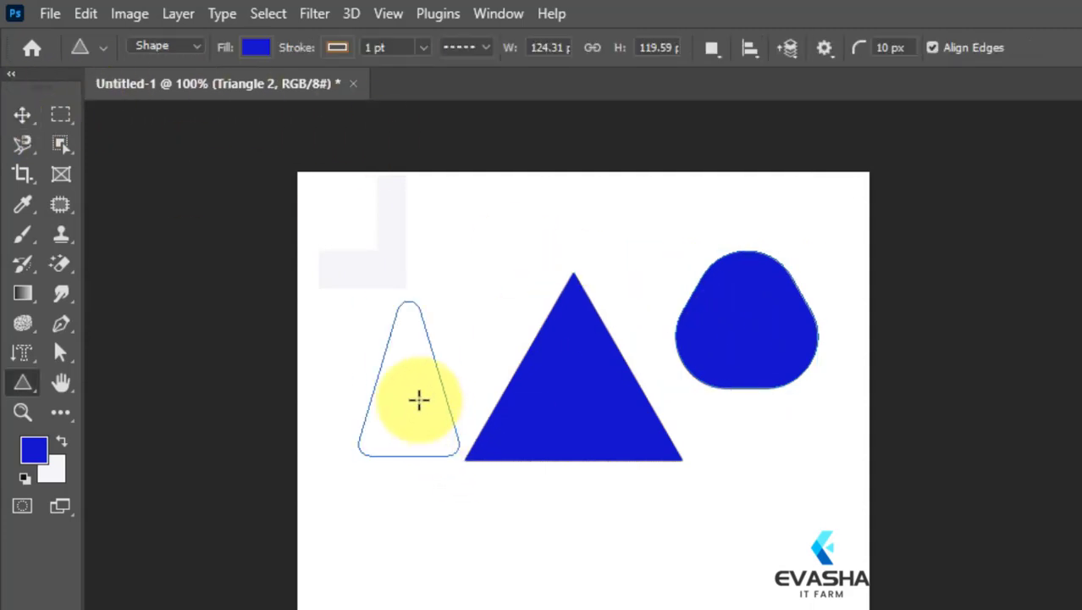
click(418, 396)
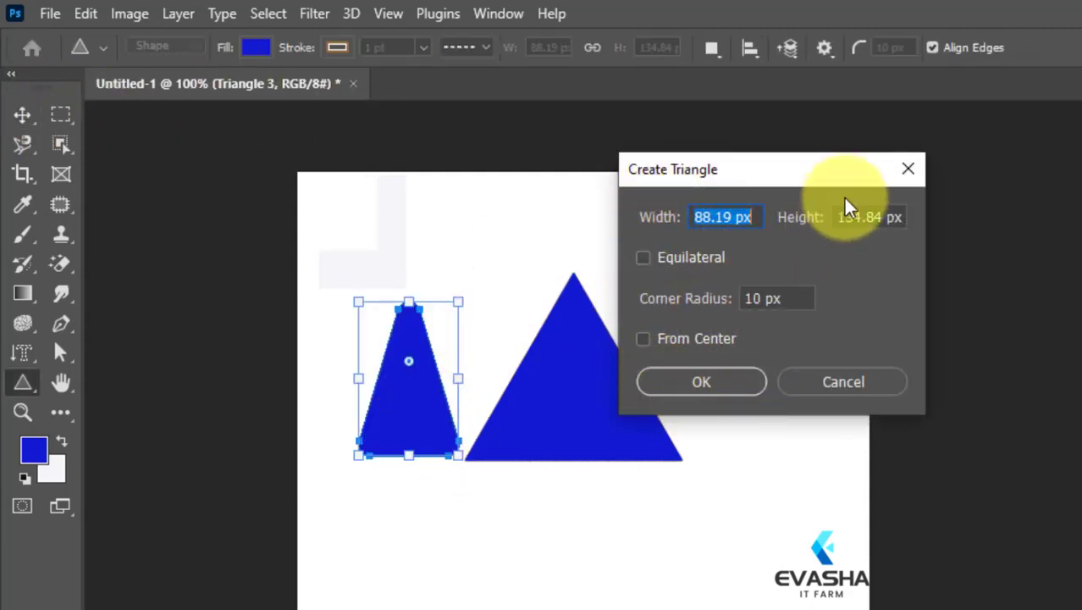
click(908, 168)
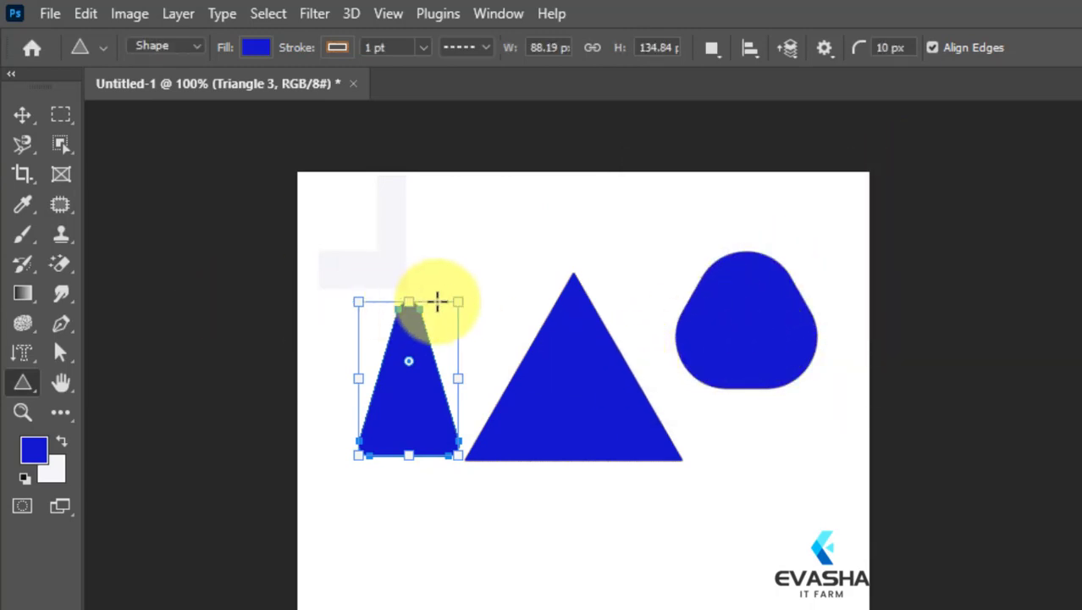
Delete all three triangles from the canvas.
key(Delete)
key(Delete)
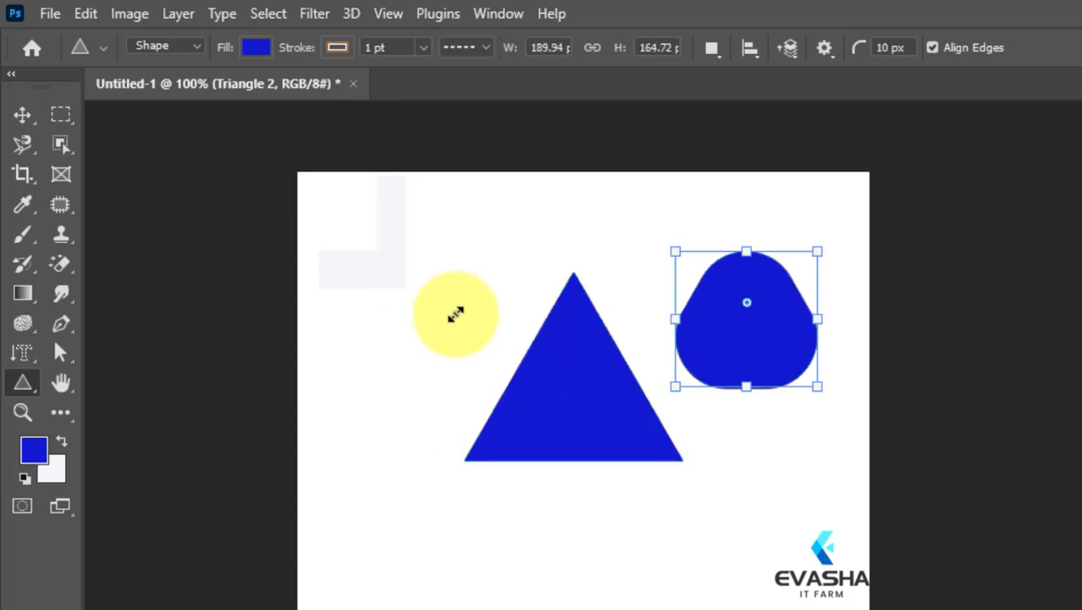
key(Delete)
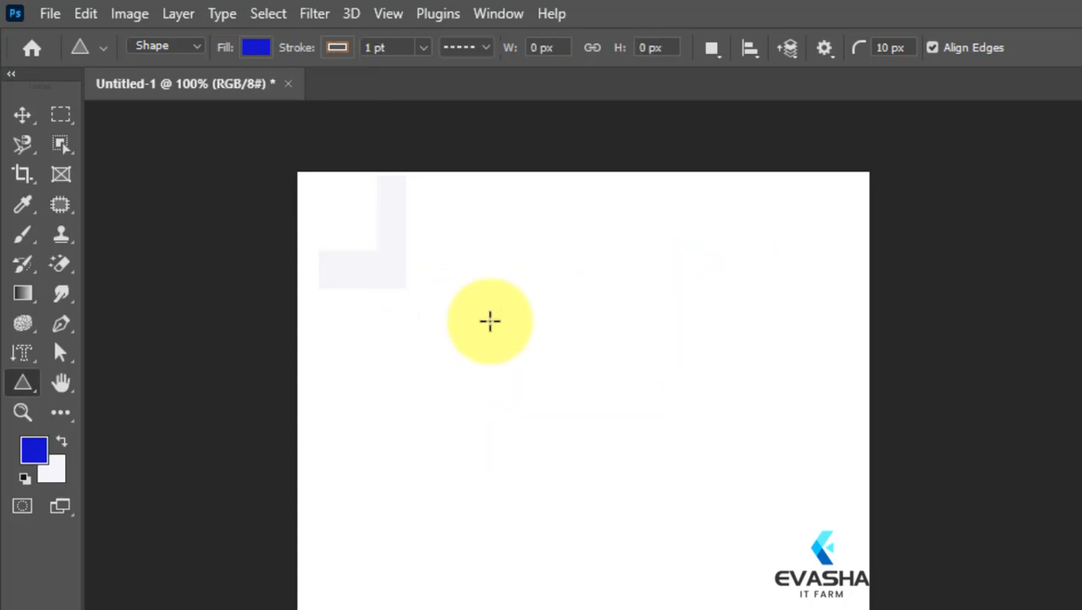
Display the list of available shape tools.
right_click(22, 383)
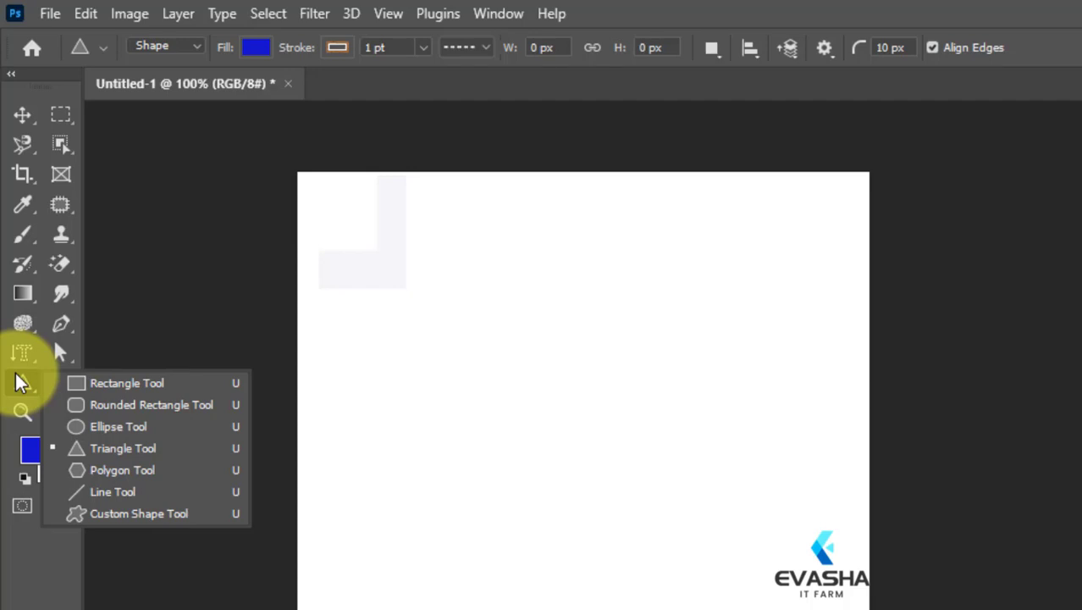
key(Escape)
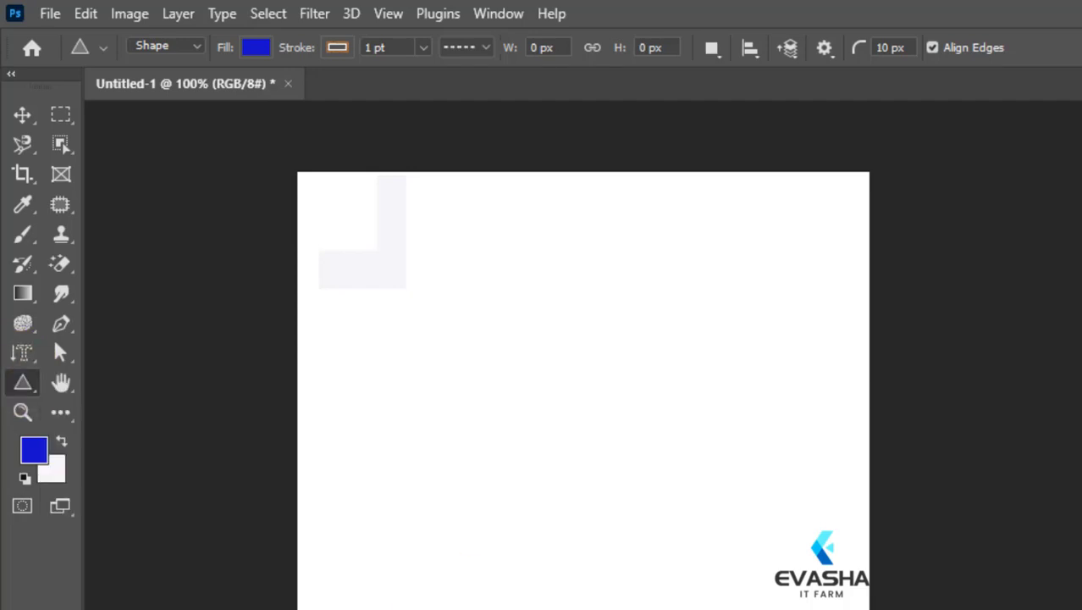
right_click(22, 386)
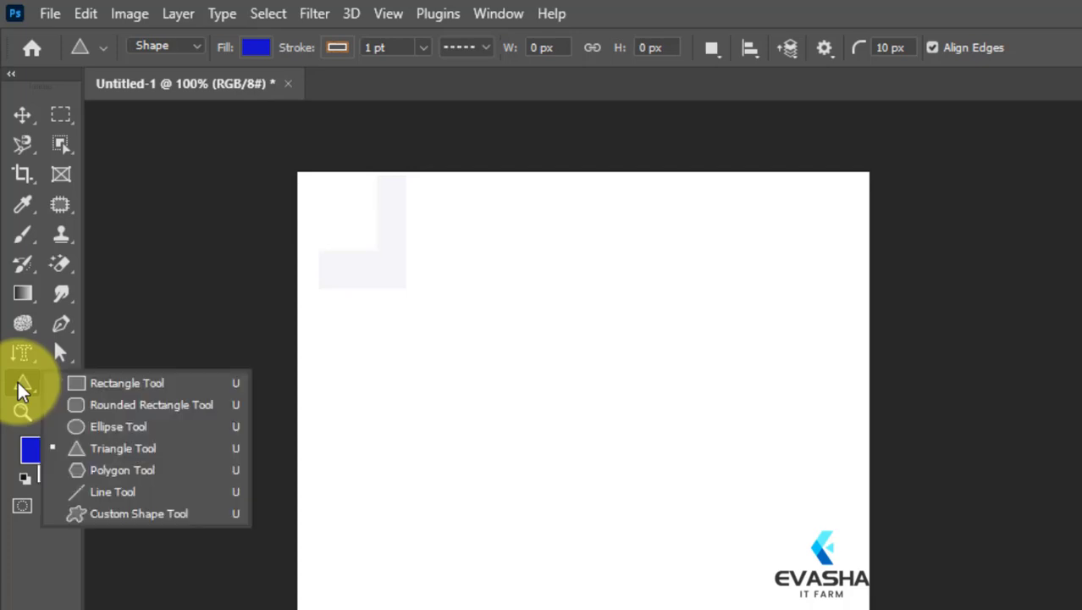